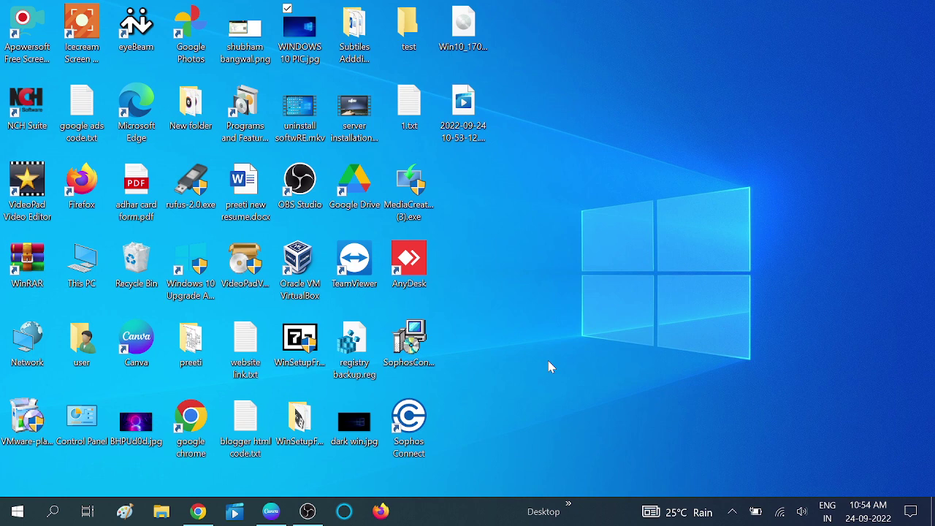
- Bring up the taskbar's context menu so Task Manager is offered
right_click(479, 518)
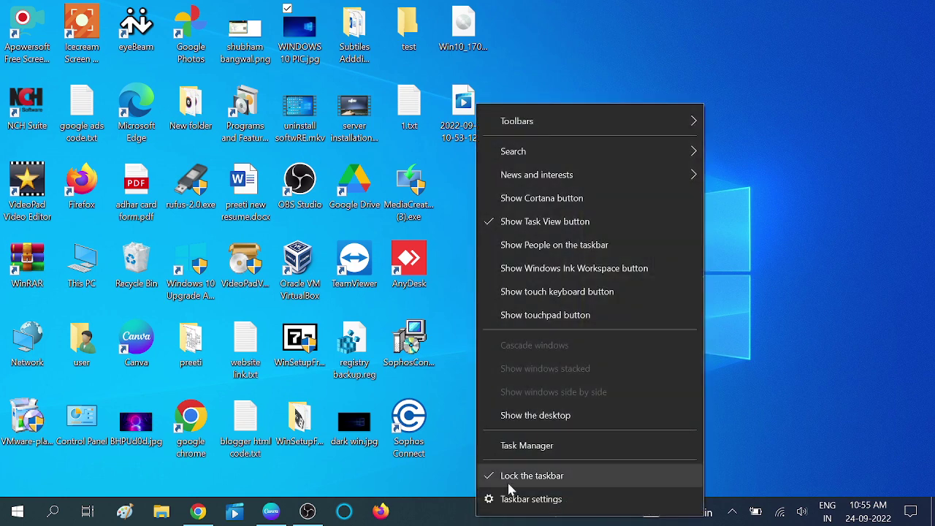
- Launch Task Manager and show its Startup apps list
left_click(540, 448)
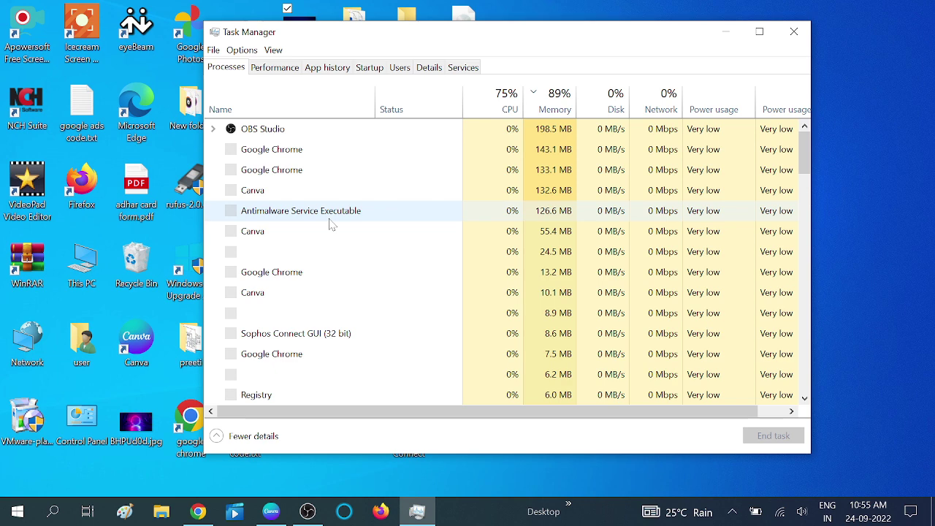
left_click(369, 68)
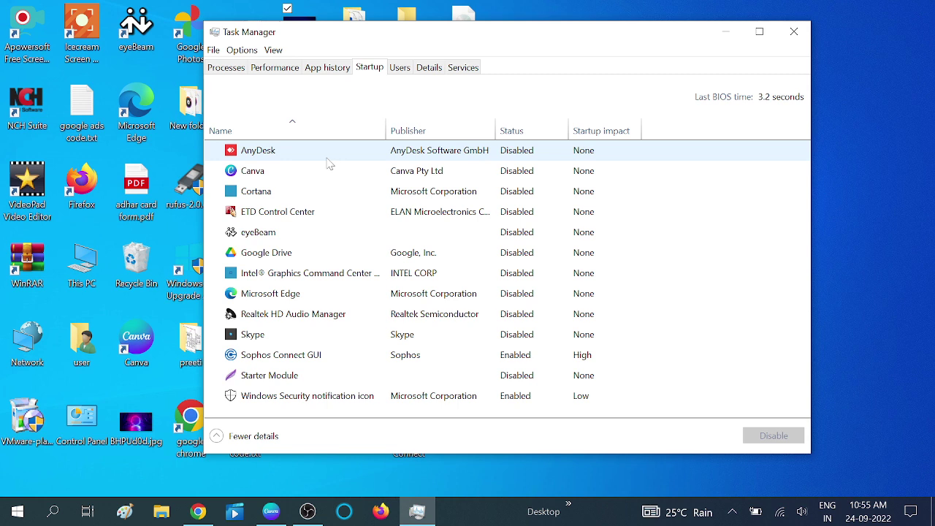
left_click(465, 157)
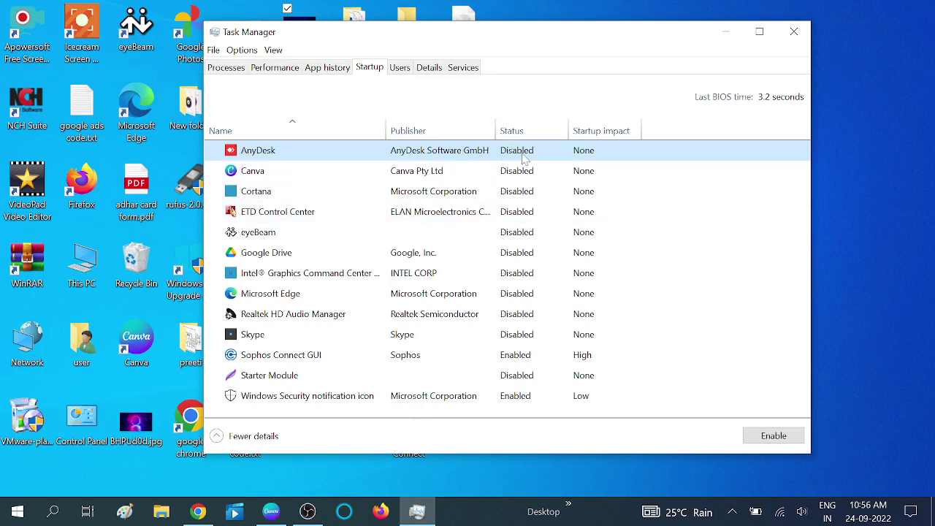
right_click(447, 175)
left_click(468, 178)
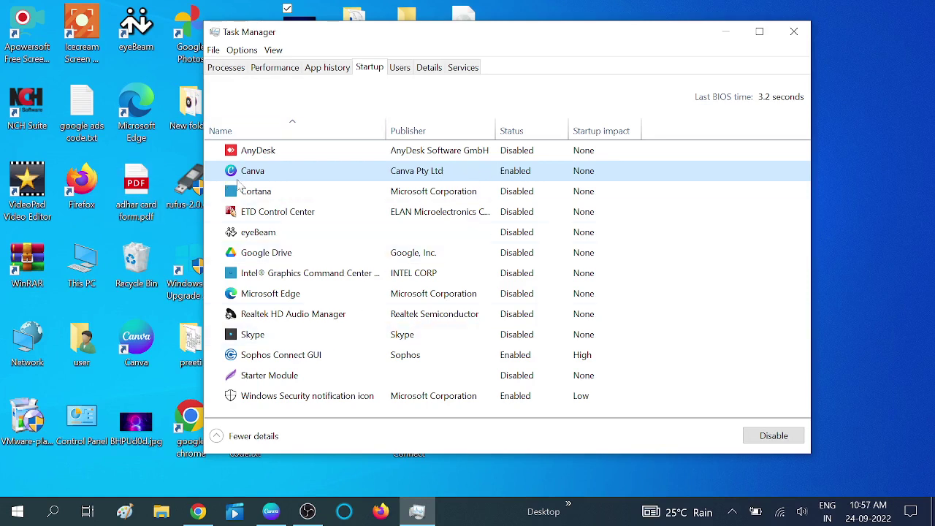
left_click(435, 187)
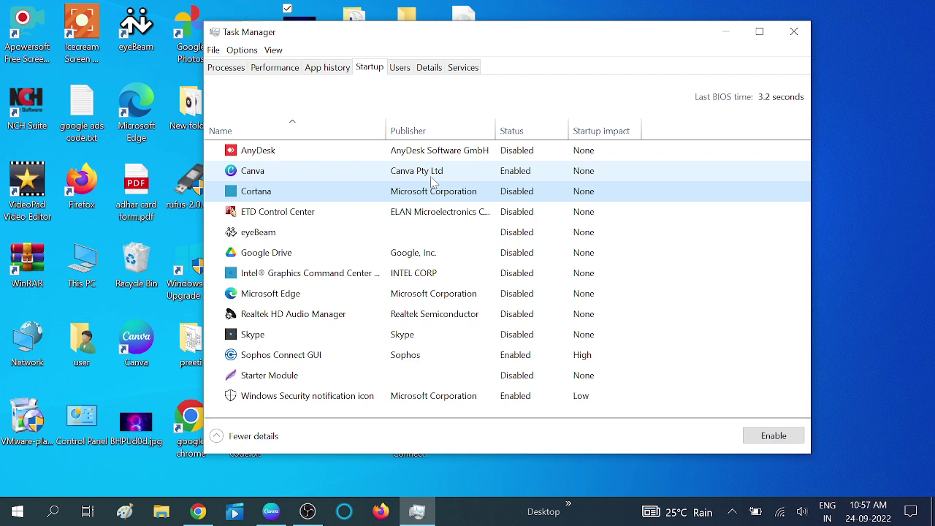
left_click(432, 177)
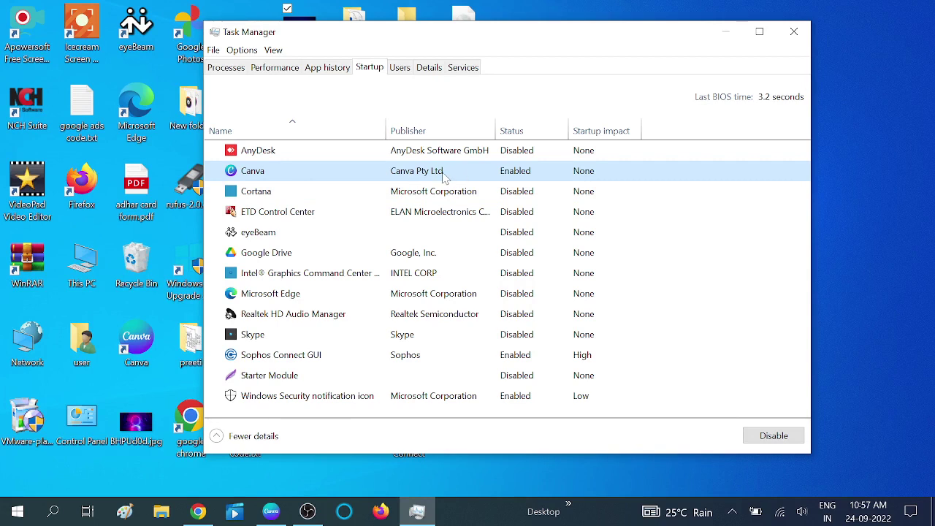
right_click(445, 176)
left_click(482, 181)
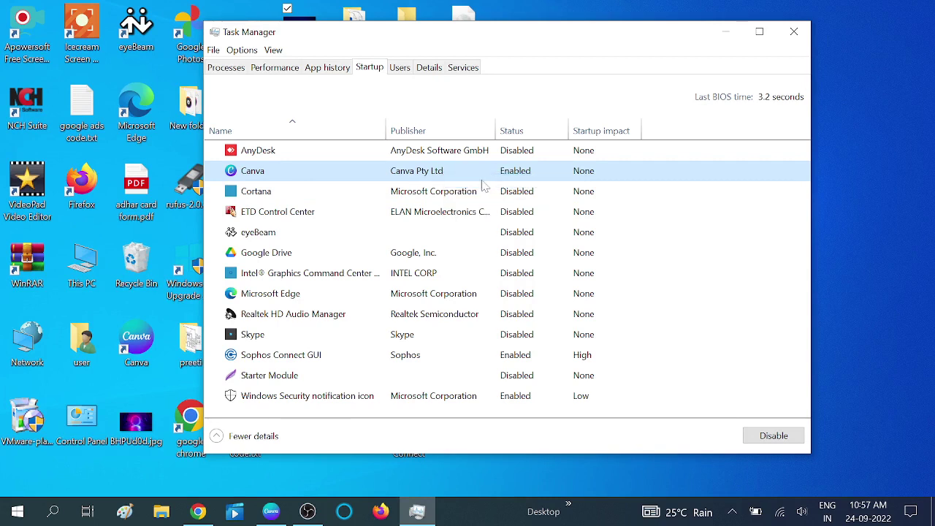
right_click(438, 193)
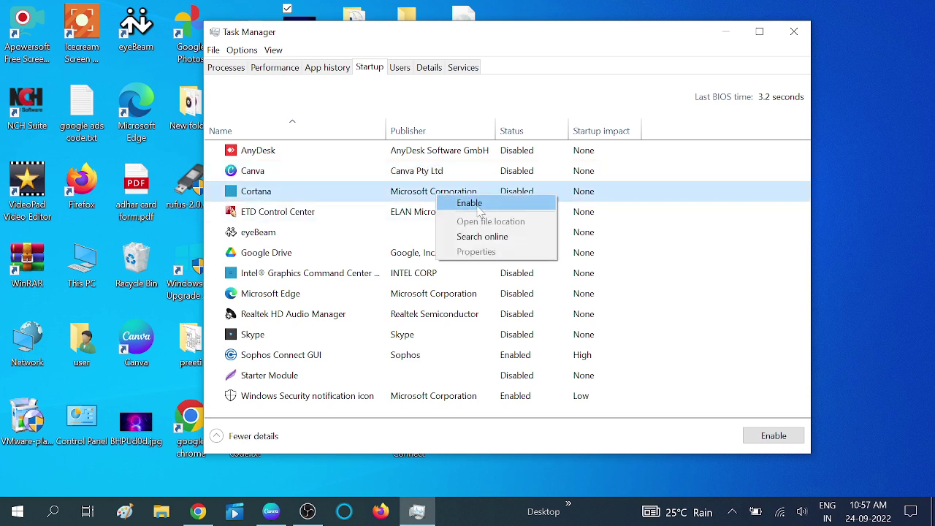
left_click(468, 204)
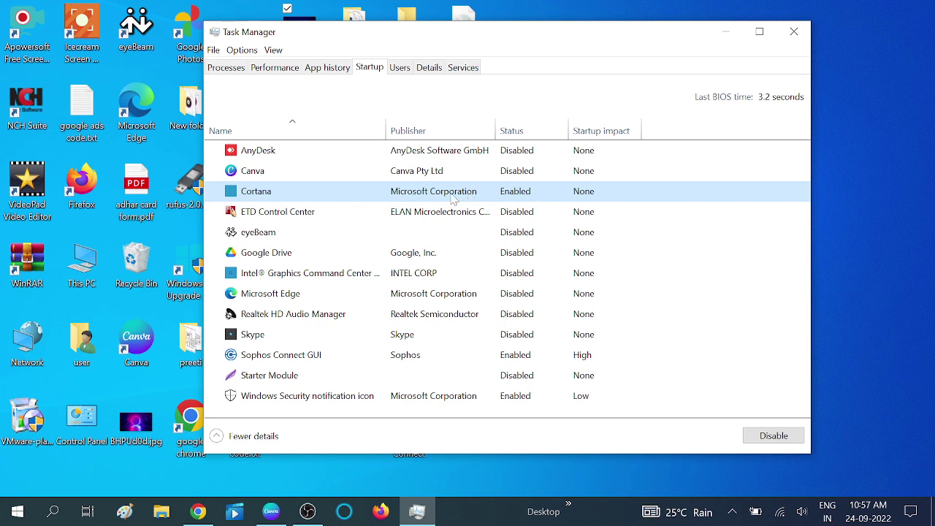
right_click(447, 190)
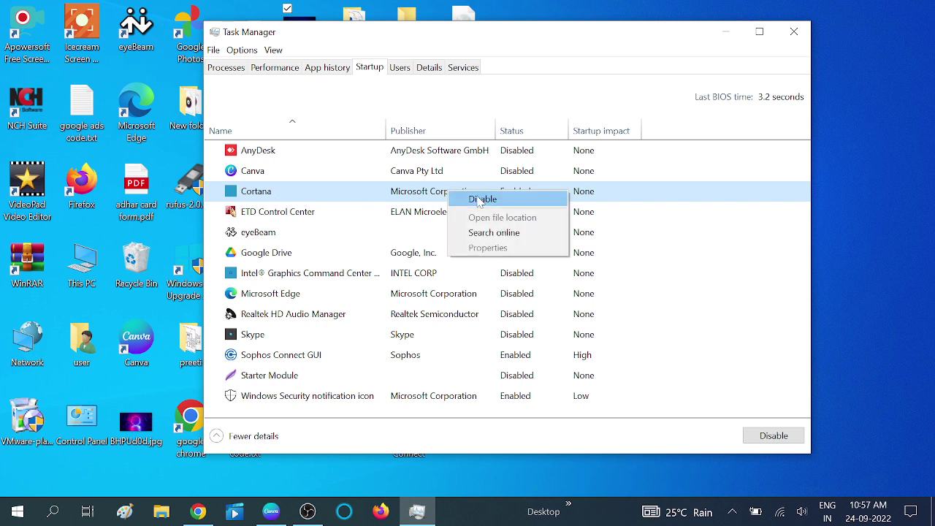
left_click(483, 200)
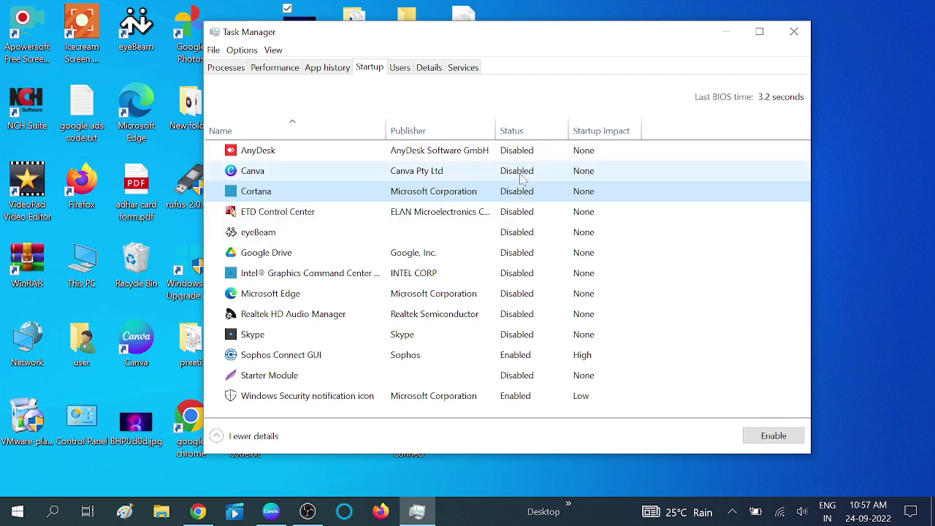
left_click(56, 513)
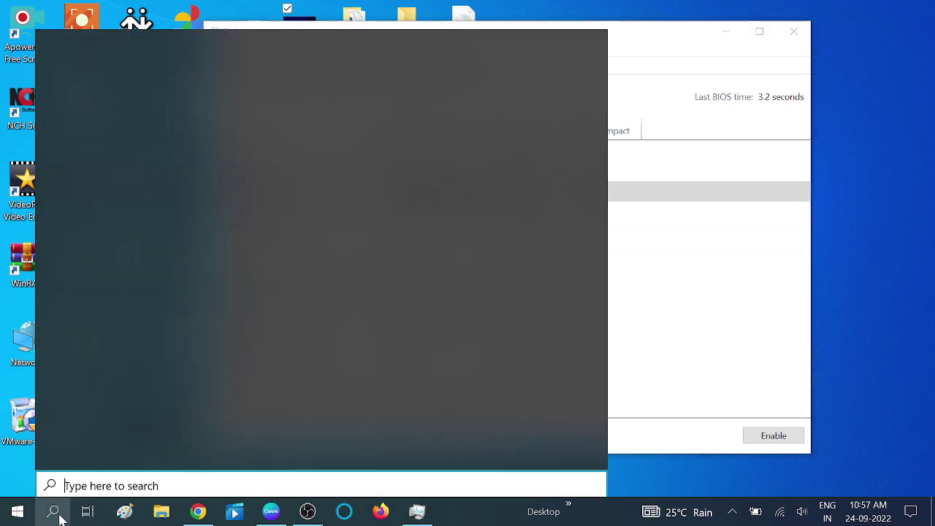
type("CON")
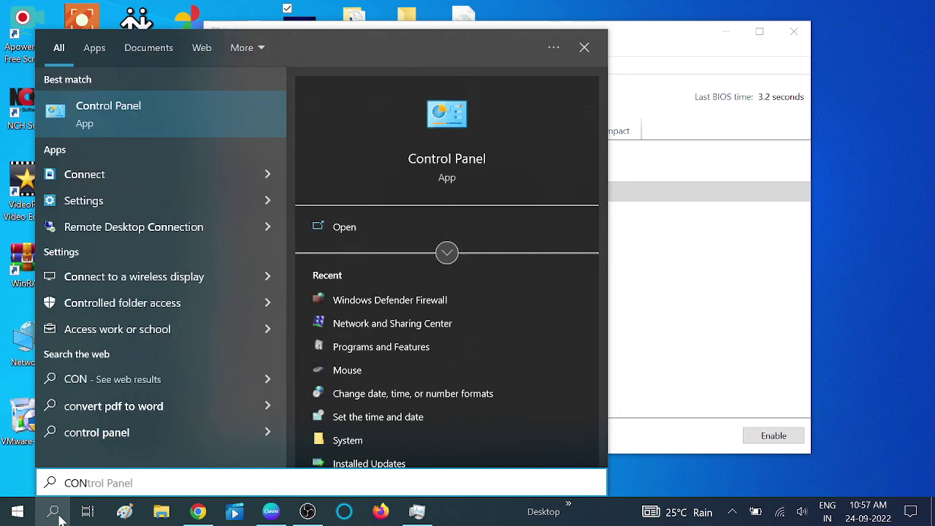
key("BackSpace")
type("RT")
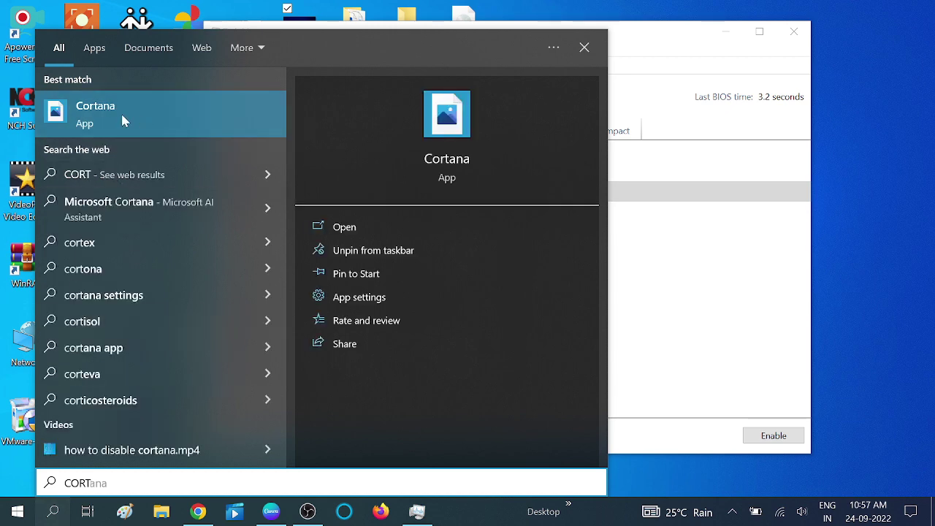
left_click(122, 116)
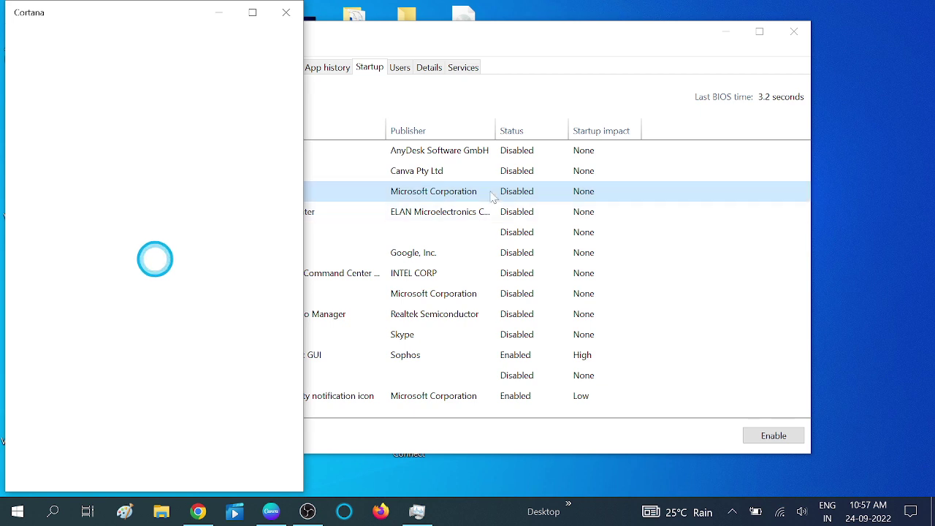
left_click(295, 21)
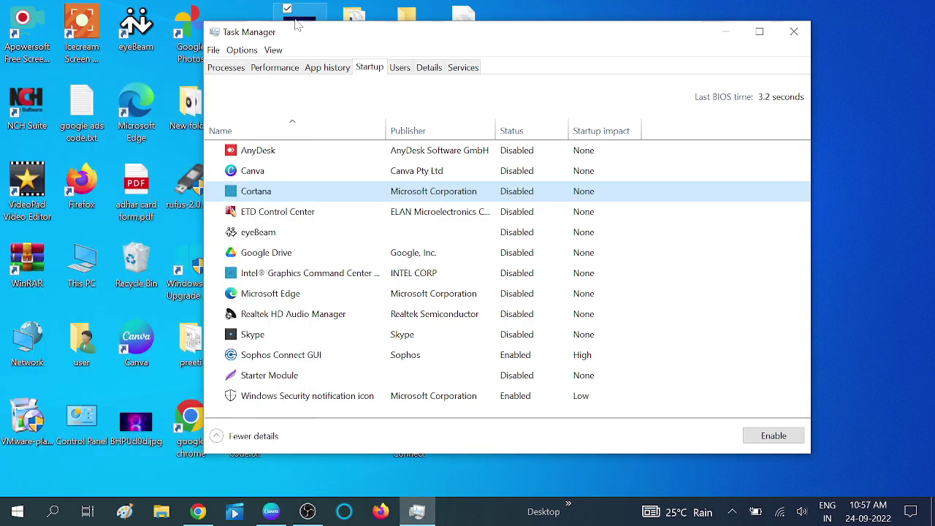
- Look over the ETD Control Center, eyeBeam, Windows Security, Starter Module and AnyDesk startup entries
left_click(280, 211)
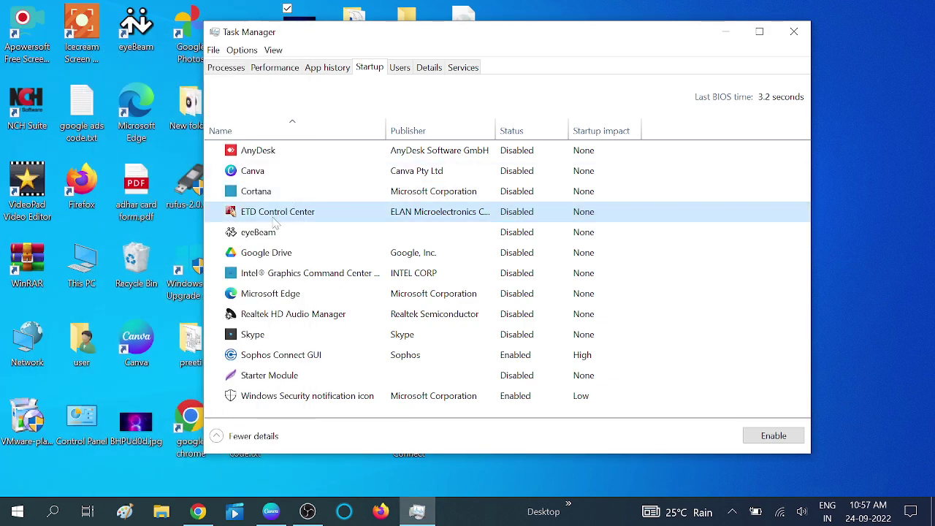
left_click(432, 234)
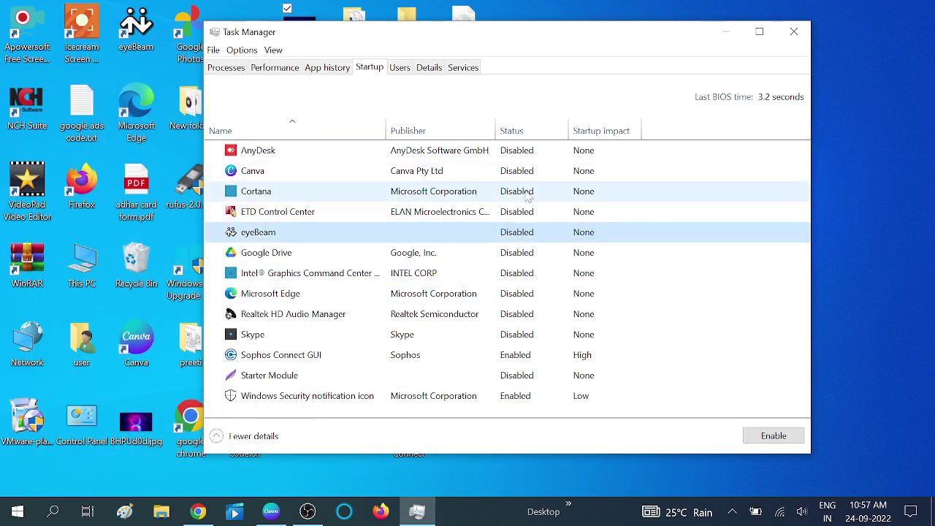
left_click(390, 401)
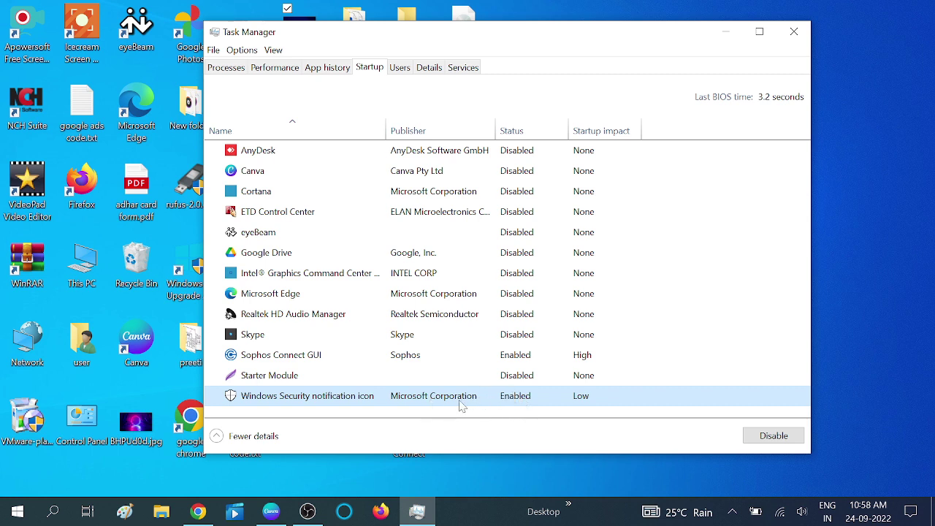
left_click(374, 383)
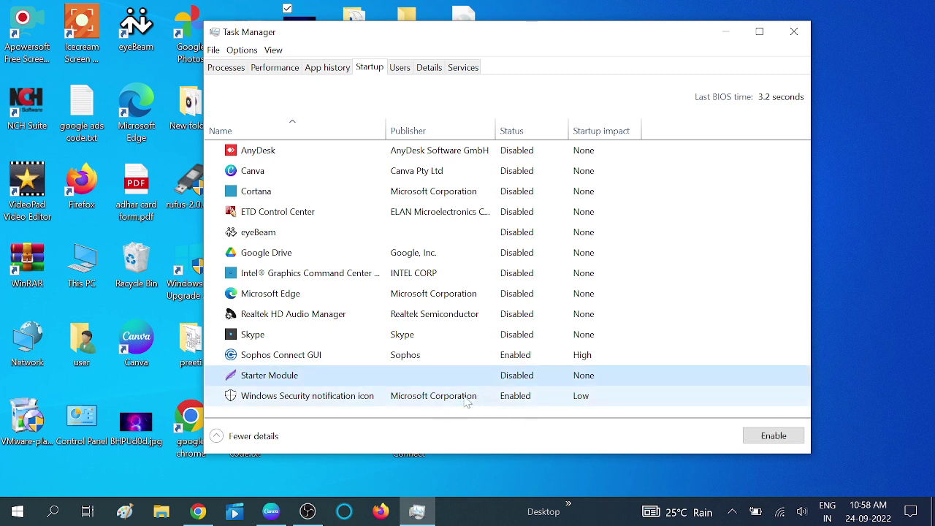
left_click(472, 401)
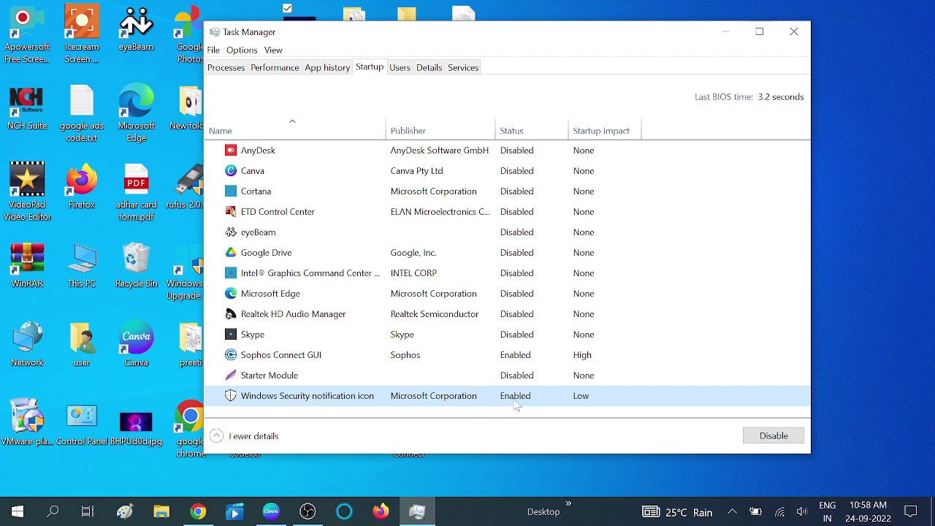
left_click(501, 151)
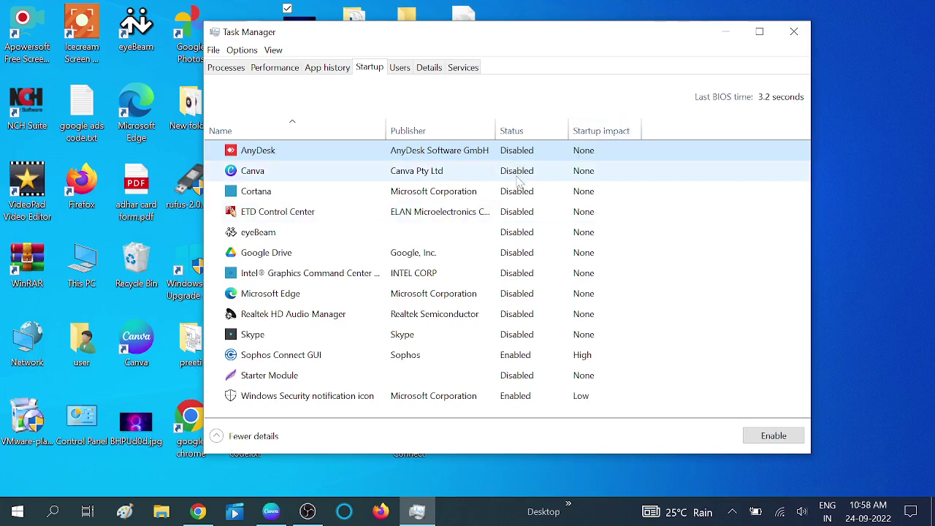
- Close Task Manager without changes and refresh the desktop
left_click(803, 38)
right_click(595, 170)
left_click(633, 212)
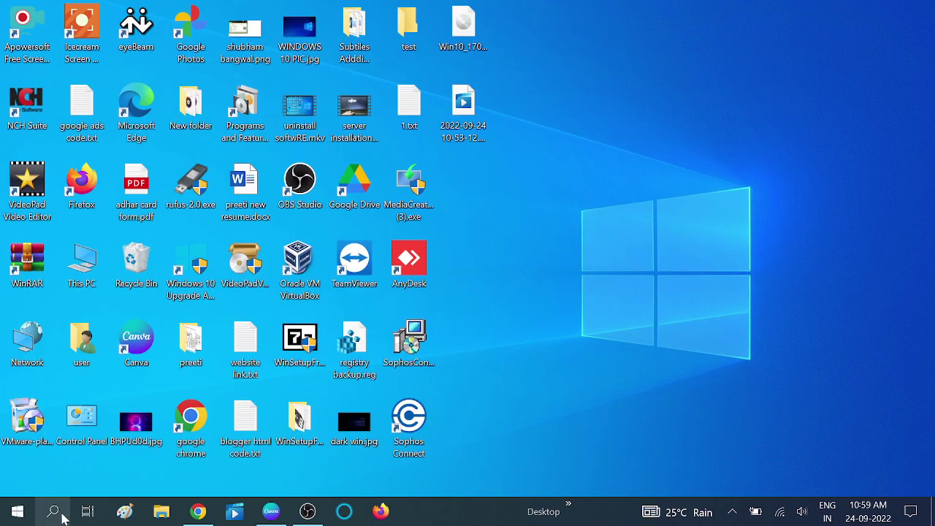
- Open Run from search and launch System Configuration with msconfig
left_click(54, 512)
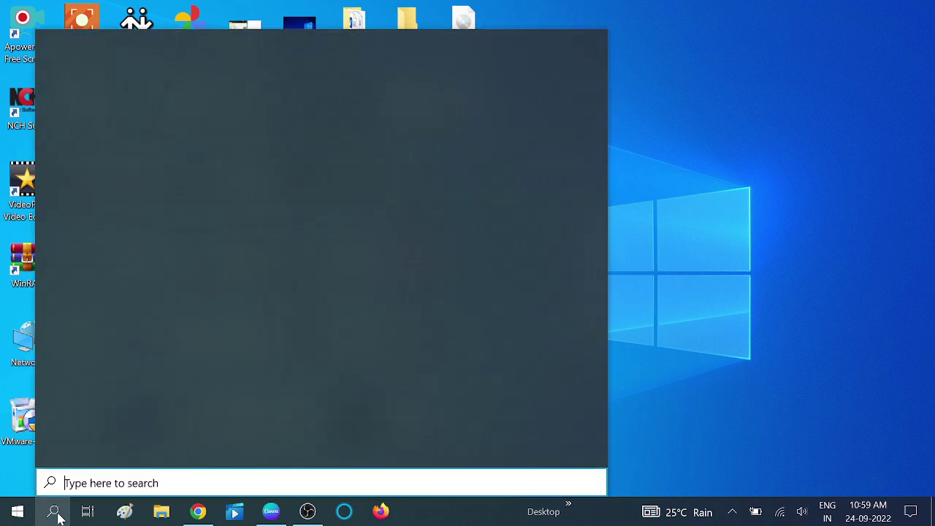
type("RUN")
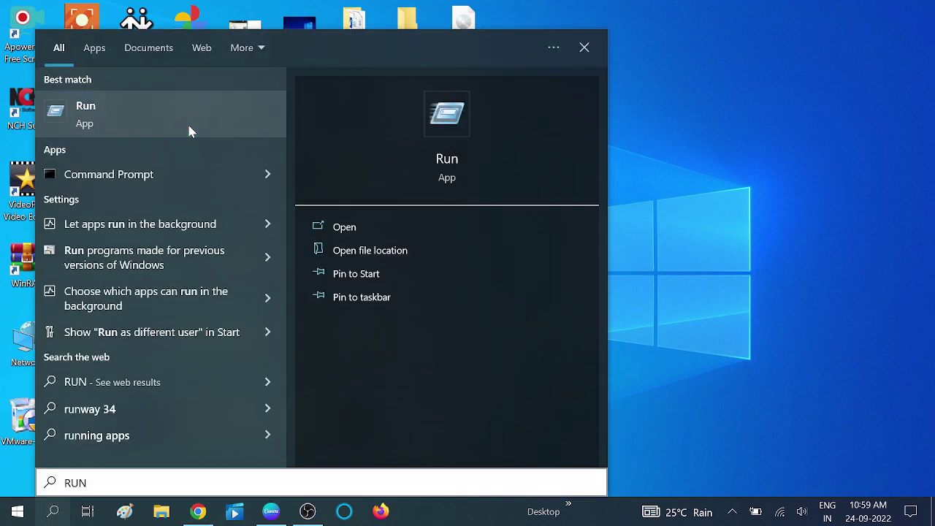
left_click(187, 122)
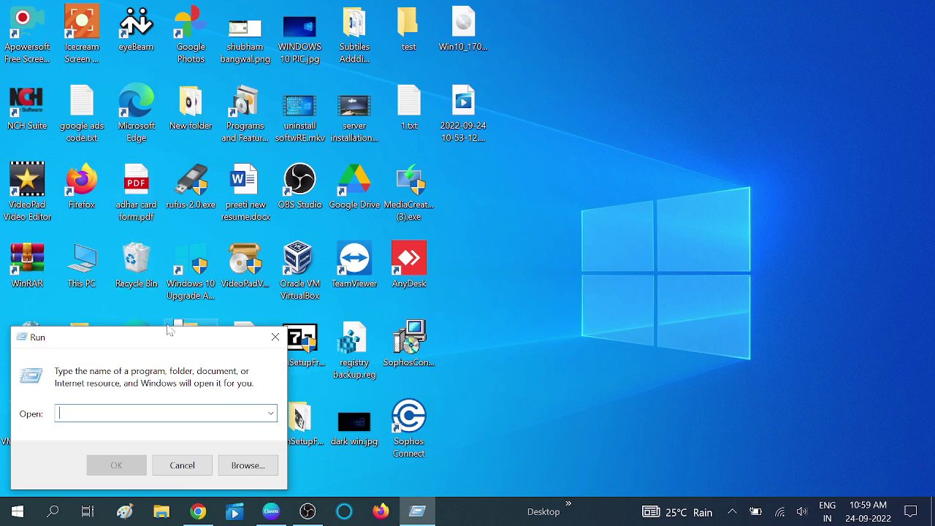
left_click_drag(166, 334, 450, 156)
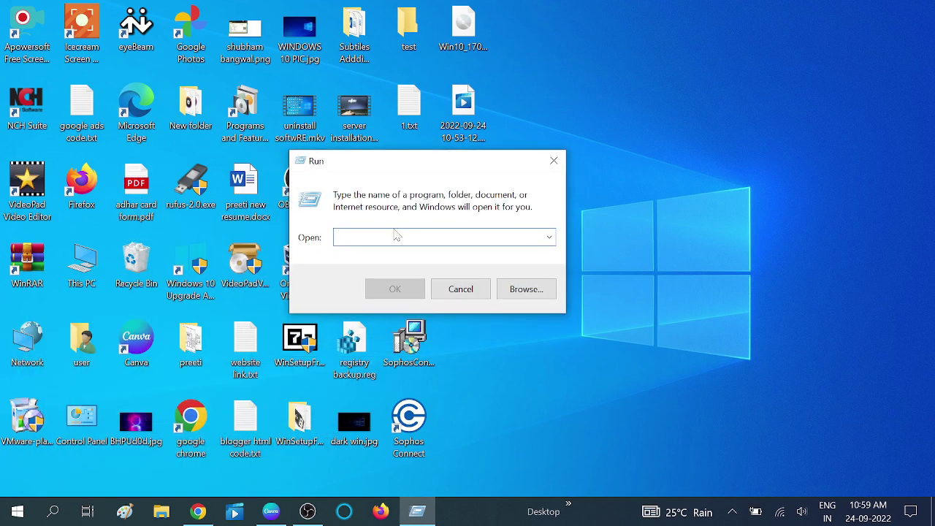
type("ms")
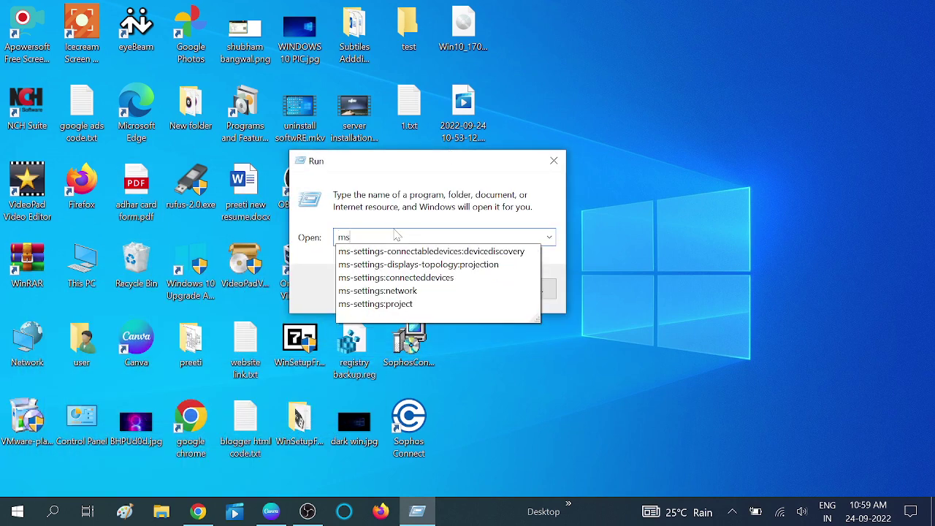
type("config")
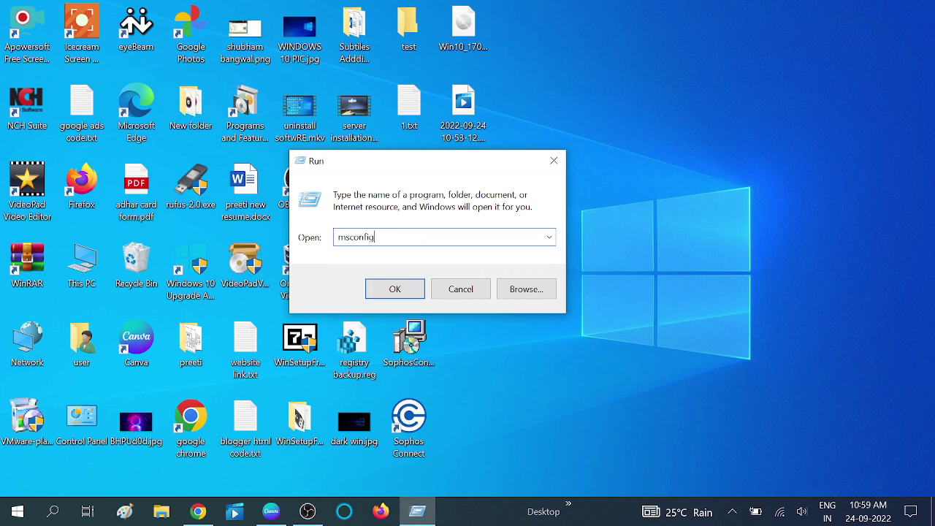
key("Return")
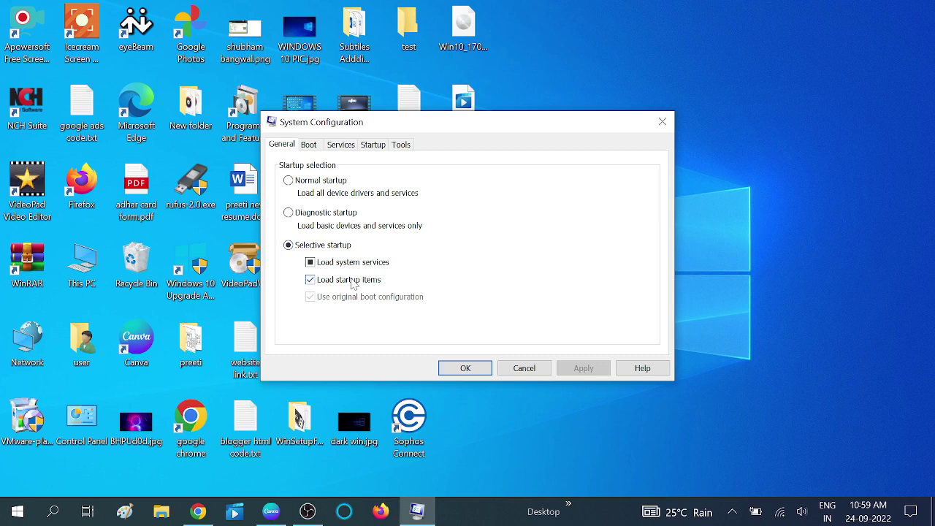
- View System Configuration's Boot and Services tabs, then enter services.msc in a Run box
left_click(310, 145)
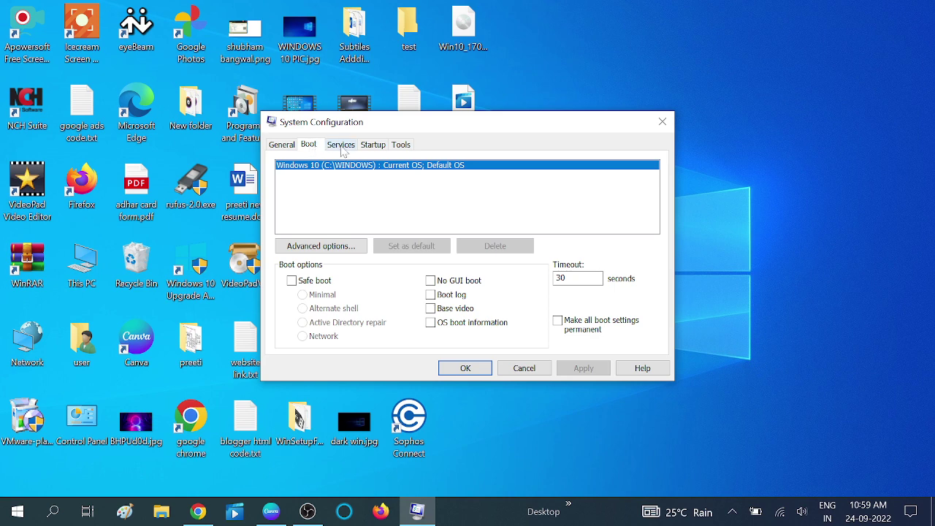
left_click(341, 148)
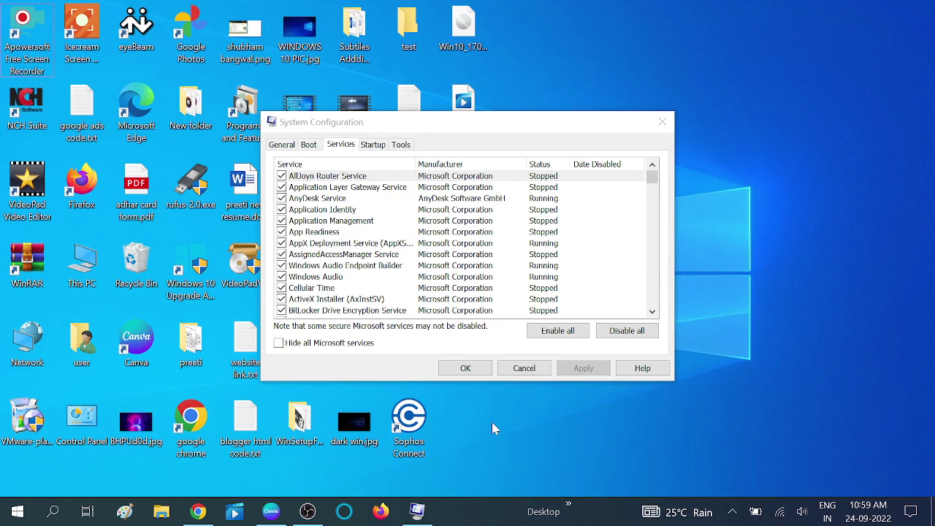
key("super+r")
type("ser")
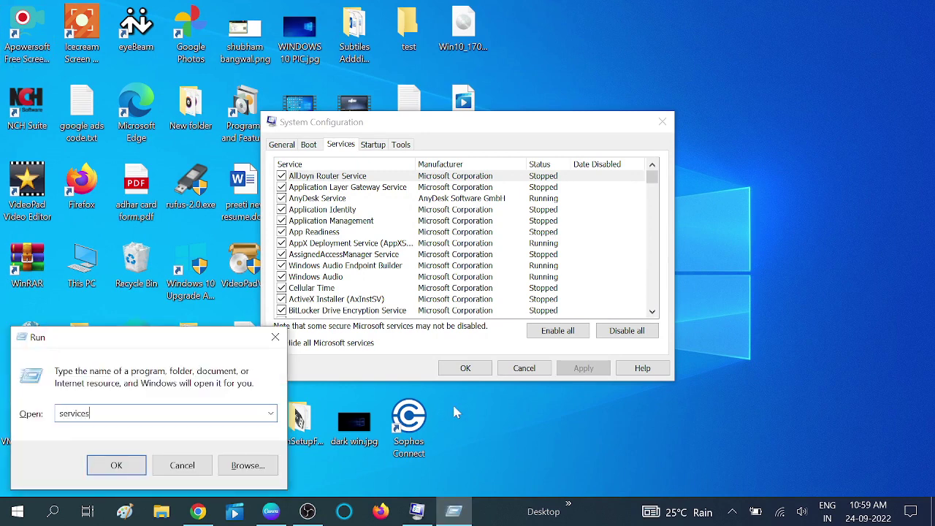
type("vices.msc")
- Open the Services console, browse the local services down to Windows Event Log, then close it
key("Return")
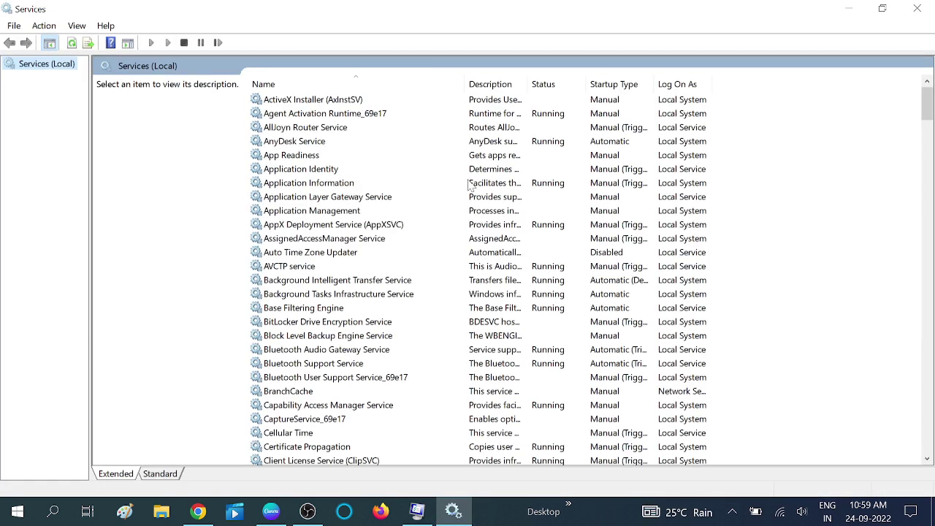
left_click(498, 103)
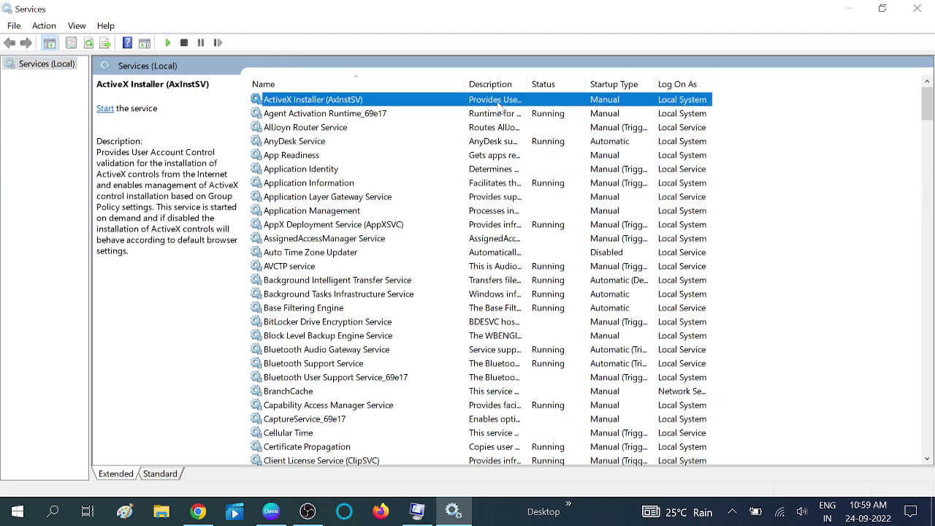
key("Down")
key("Down")
key("Down")
key("Down")
key("Down")
key("Down")
key("Down")
key("Down")
key("Down")
key("Down")
key("Down")
key("Down")
key("Down")
key("Down")
key("Down")
key("Down")
key("Down")
key("Down")
key("Down")
key("Down")
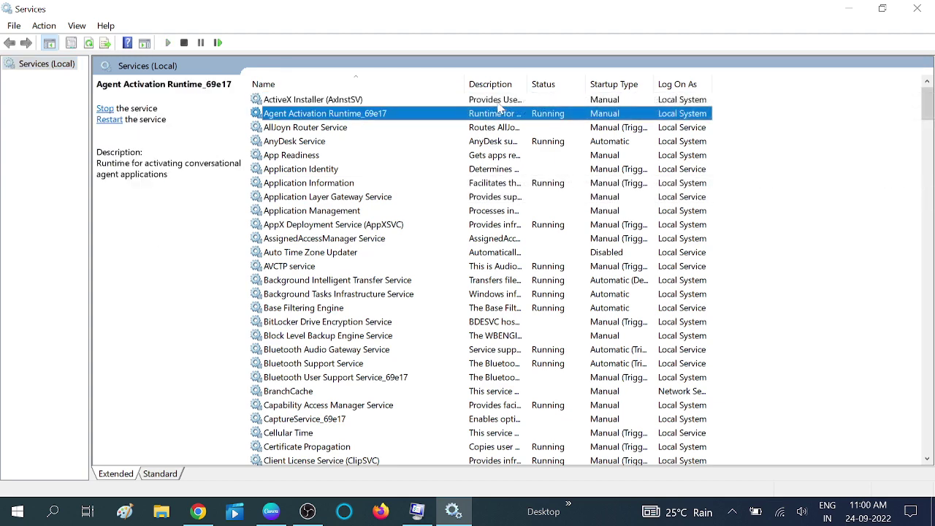
key("Down")
key("Down")
key("Down")
key("Down")
key("Down")
key("Down")
key("Down")
key("Down")
key("Down")
key("Down")
key("Down")
key("Down")
key("Down")
key("Down")
key("Down")
key("Down")
key("Down")
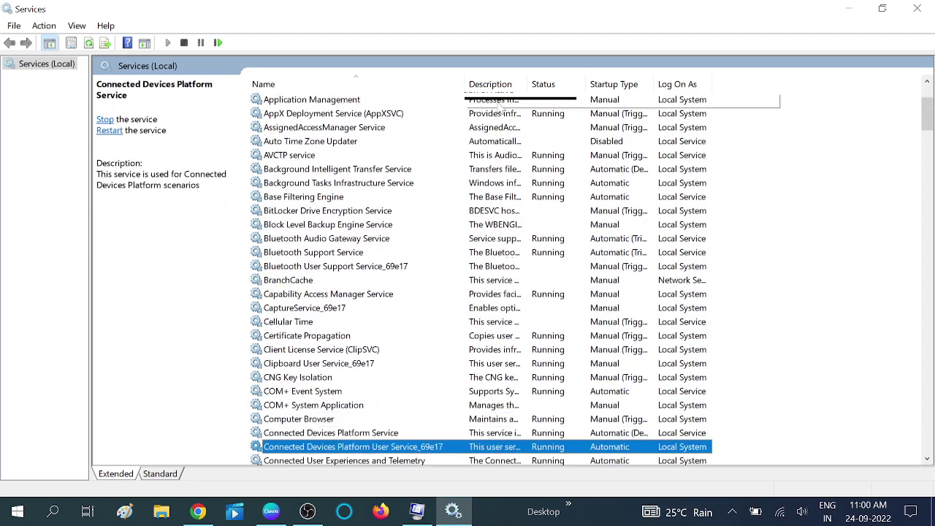
key("Down")
key("Down")
key("Down")
key("Down")
key("Down")
key("Down")
key("Down")
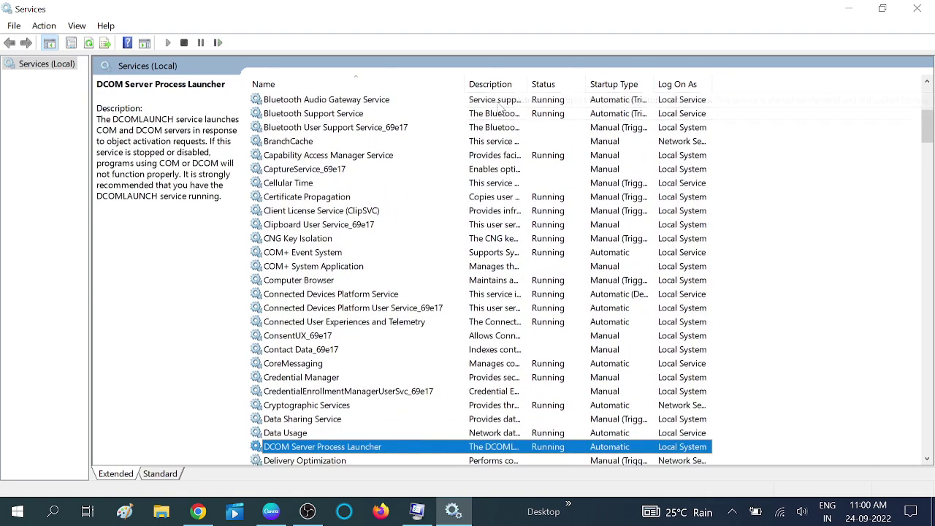
key("Down")
key("Down")
key("Down")
key("Down")
key("Down")
key("Down")
key("Down")
key("Down")
key("Down")
key("Down")
key("Down")
key("Down")
key("Down")
key("Down")
key("Down")
key("Down")
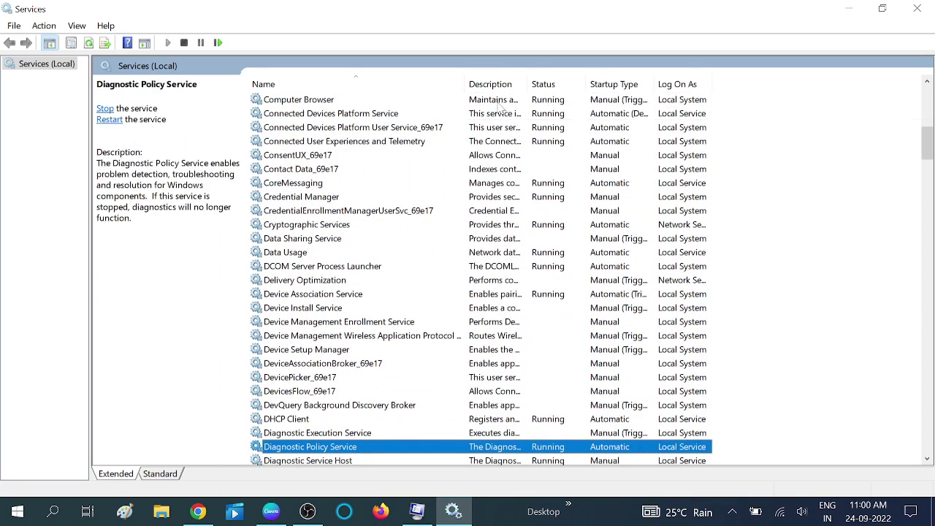
key("Down")
key("Down")
key("Down")
key("Down")
key("Down")
key("Down")
key("Down")
key("Down")
key("Down")
key("Down")
key("Down")
key("Down")
key("Down")
key("Down")
key("Down")
key("Down")
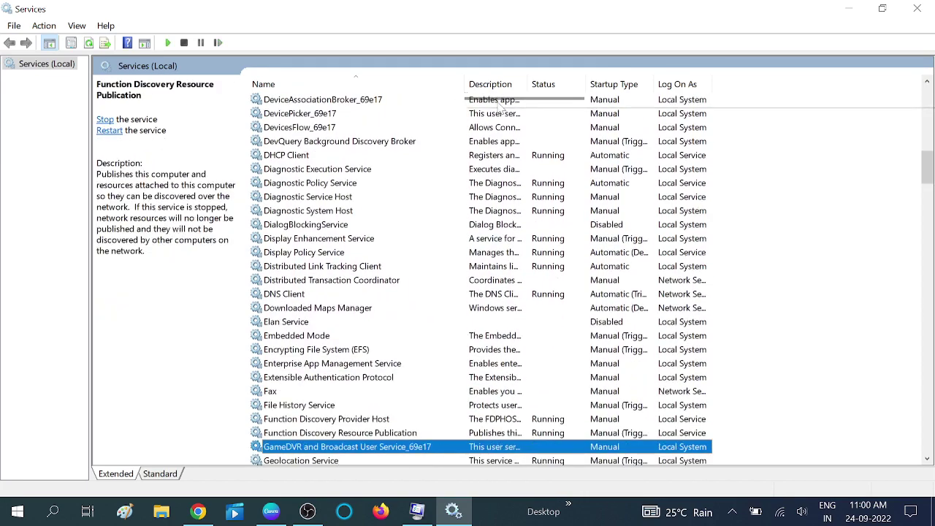
key("Down")
key("Down")
key("Down")
key("Down")
key("Down")
key("Down")
key("Down")
key("Down")
key("Down")
key("Down")
key("Down")
key("Down")
key("Down")
key("Down")
key("Down")
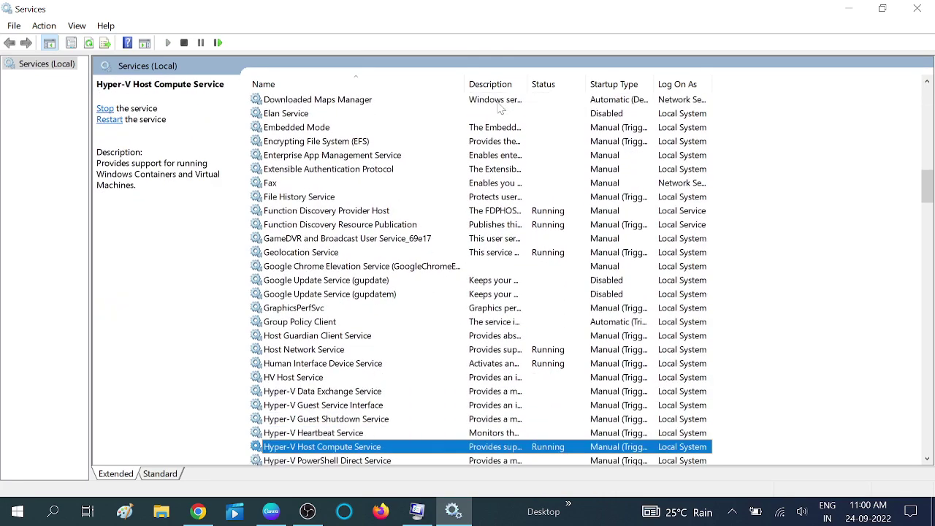
key("Down")
key("Down")
key("Down")
key("Down")
key("Down")
key("Down")
key("Down")
key("Down")
key("Down")
key("Down")
key("Down")
key("Down")
key("Down")
key("Down")
key("Down")
key("Down")
key("Down")
key("Down")
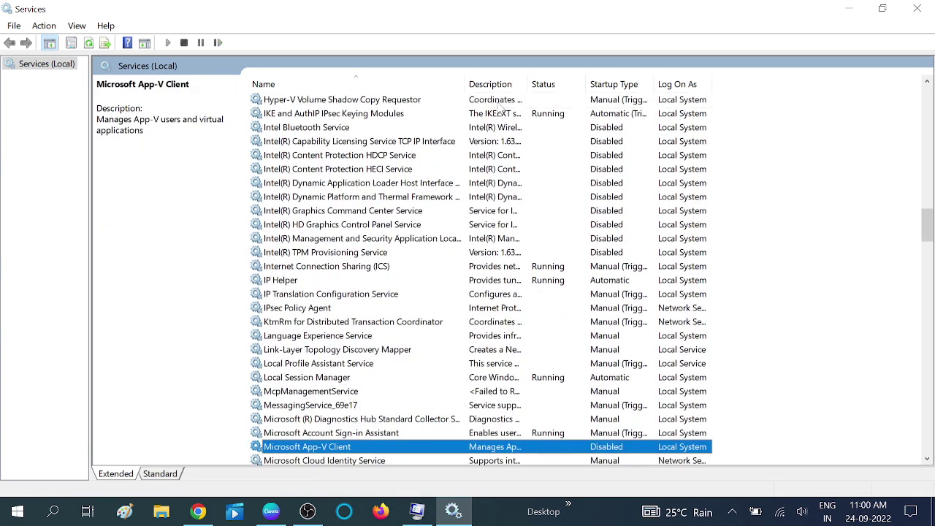
key("Down")
key("Down")
key("Down")
key("Down")
key("Down")
key("Down")
key("Down")
key("Down")
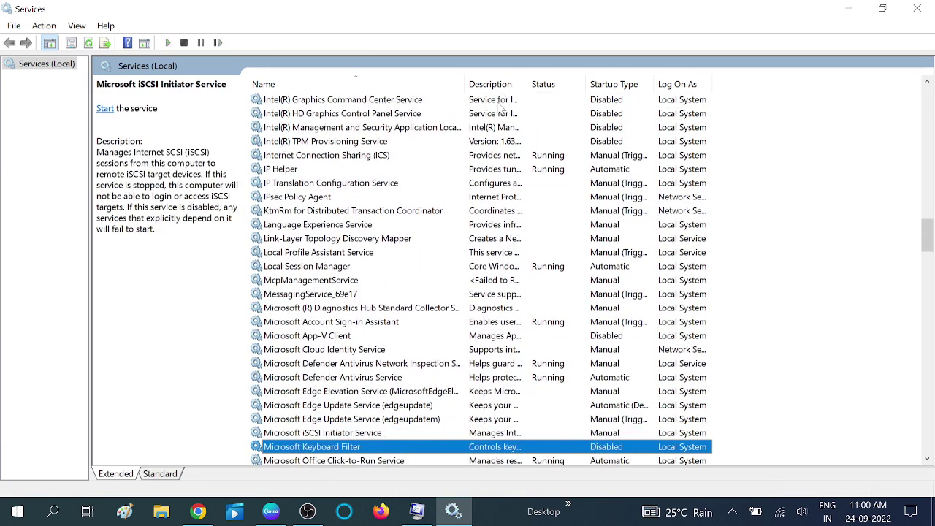
key("Down")
key("Down")
key("Down")
key("Down")
key("Down")
key("Down")
key("Down")
key("Down")
key("Down")
key("Down")
key("Down")
key("Down")
key("Down")
key("Down")
key("Down")
key("Down")
key("Down")
key("Down")
key("Down")
key("Down")
key("Down")
key("Down")
key("Down")
key("Down")
key("Down")
key("Down")
key("Down")
key("Down")
key("Down")
key("Down")
key("Down")
key("Down")
key("Down")
key("Down")
key("Down")
key("Down")
key("Down")
key("Down")
key("Down")
key("Down")
key("Down")
key("Down")
key("Down")
key("Down")
key("Down")
key("Down")
key("Down")
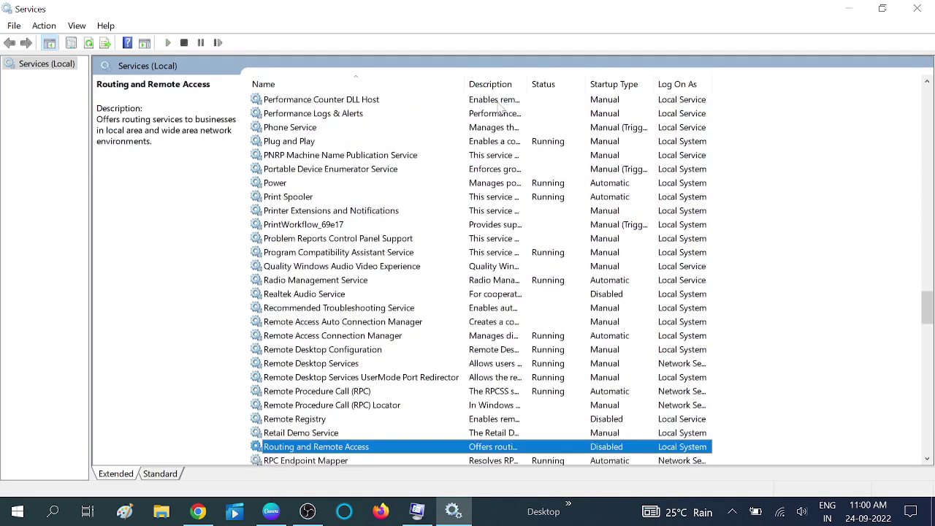
scroll(582, 233, "down", 16)
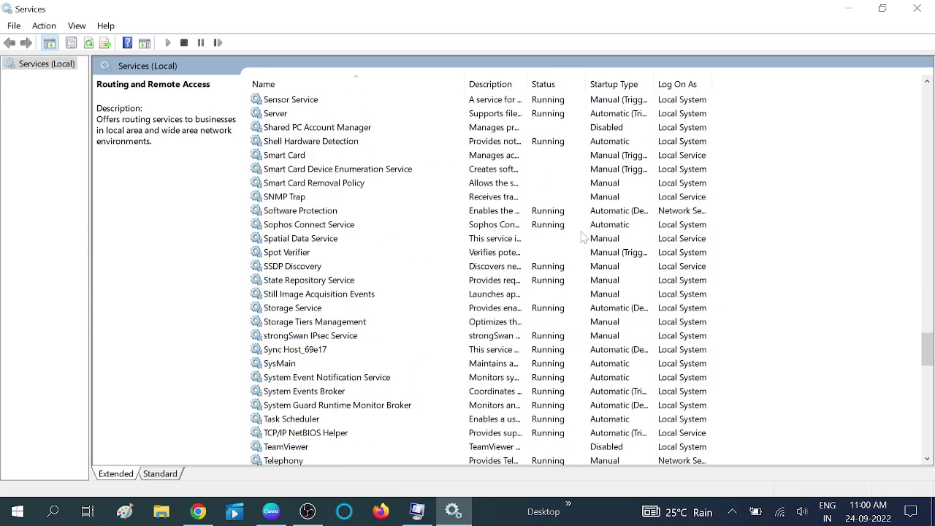
scroll(582, 234, "down", 12)
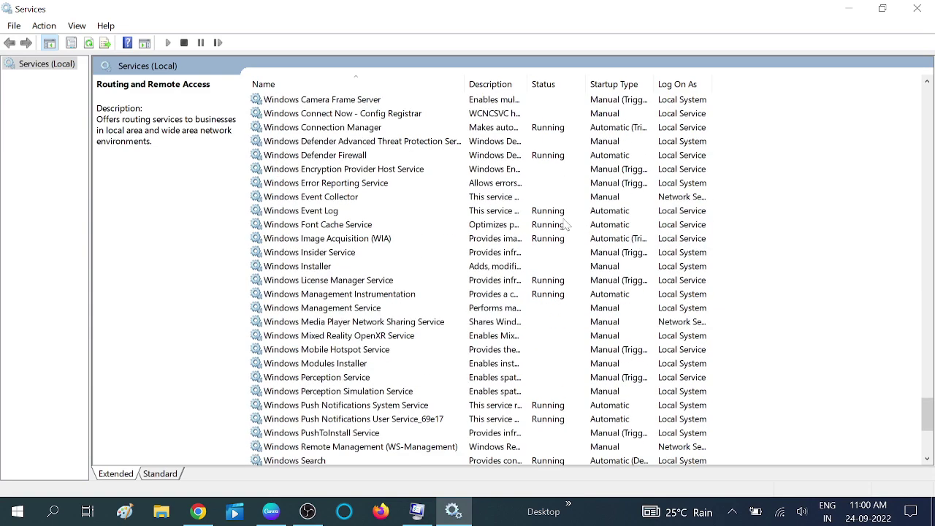
left_click(556, 214)
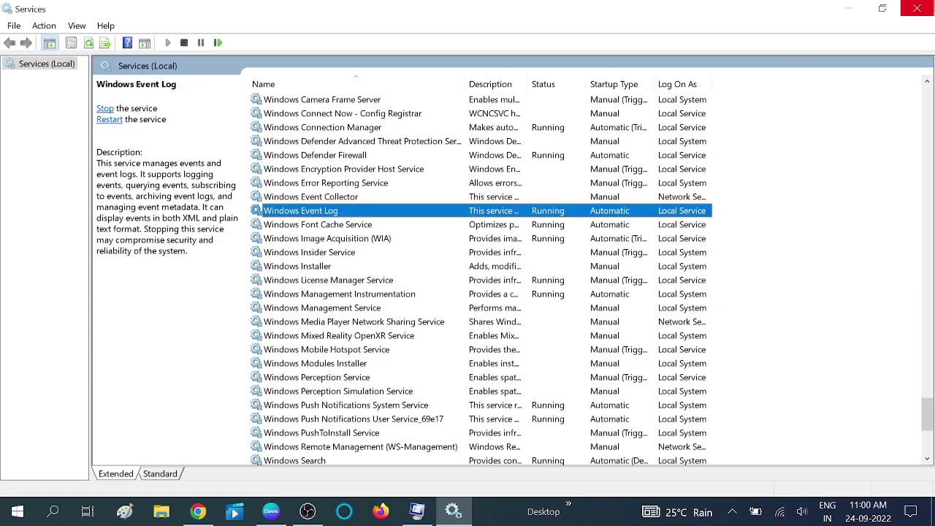
left_click(917, 9)
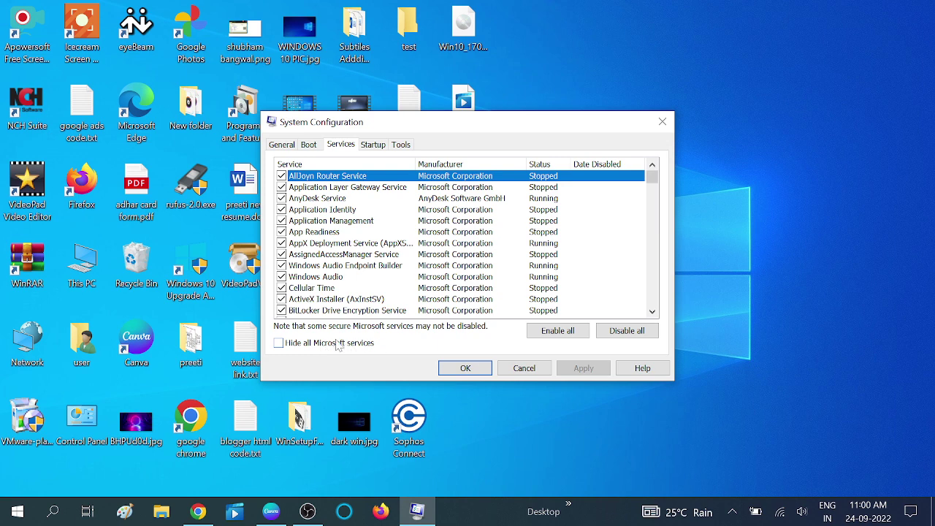
- Hide all Microsoft services and look over the remaining third-party services
left_click(278, 344)
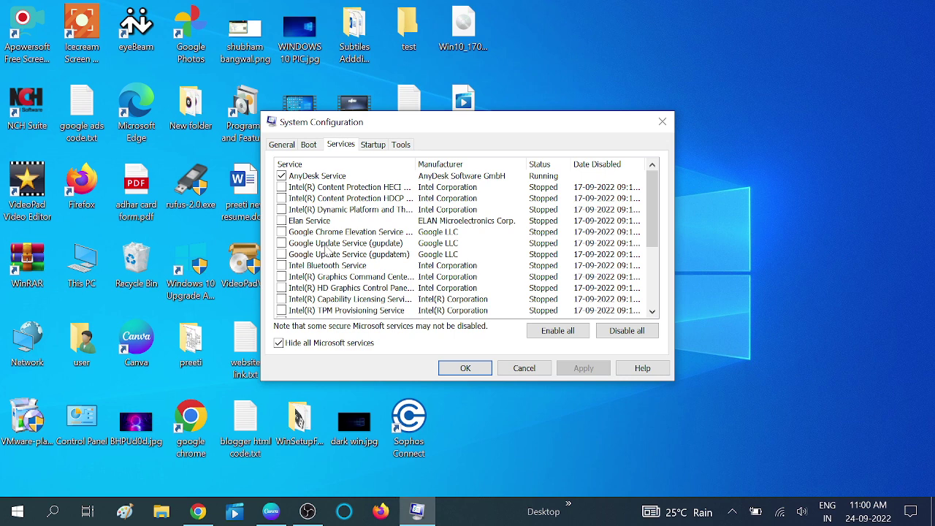
scroll(536, 252, "down", 3)
scroll(535, 252, "down", 1)
scroll(535, 252, "up", 3)
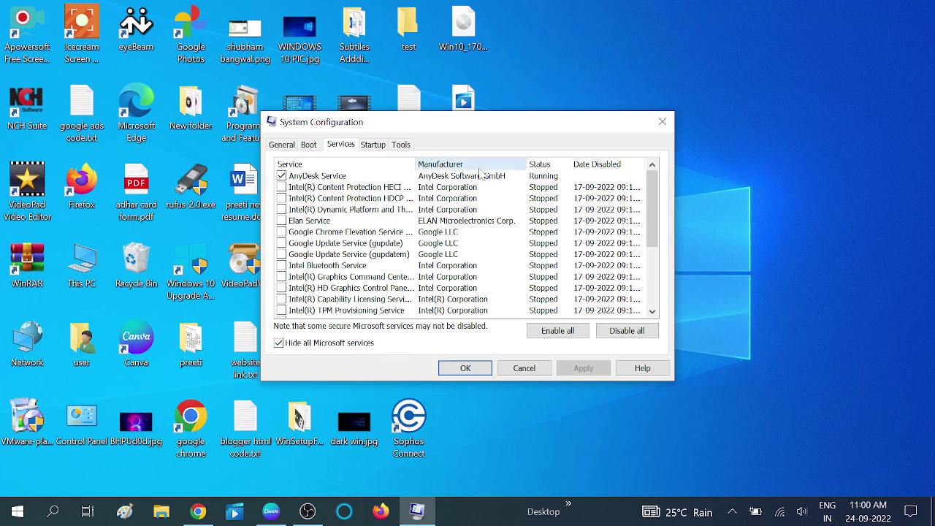
scroll(476, 219, "down", 4)
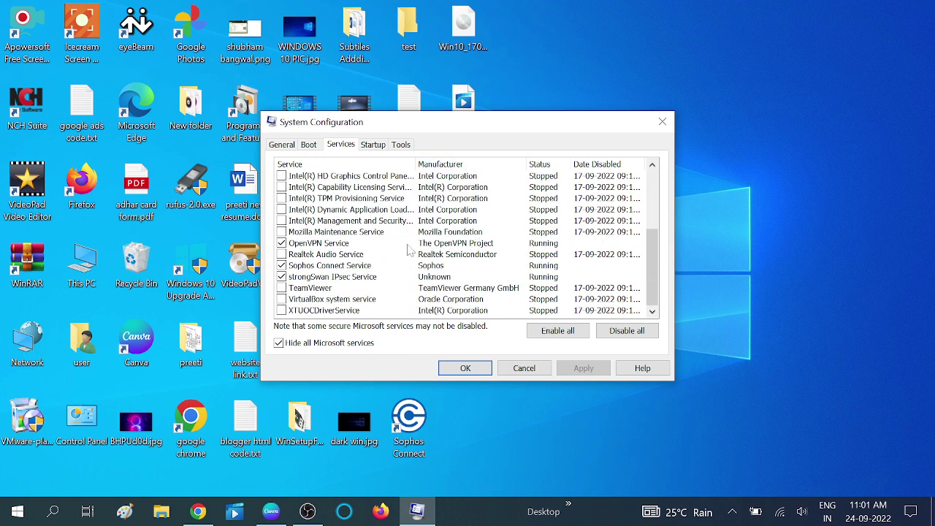
scroll(381, 252, "up", 3)
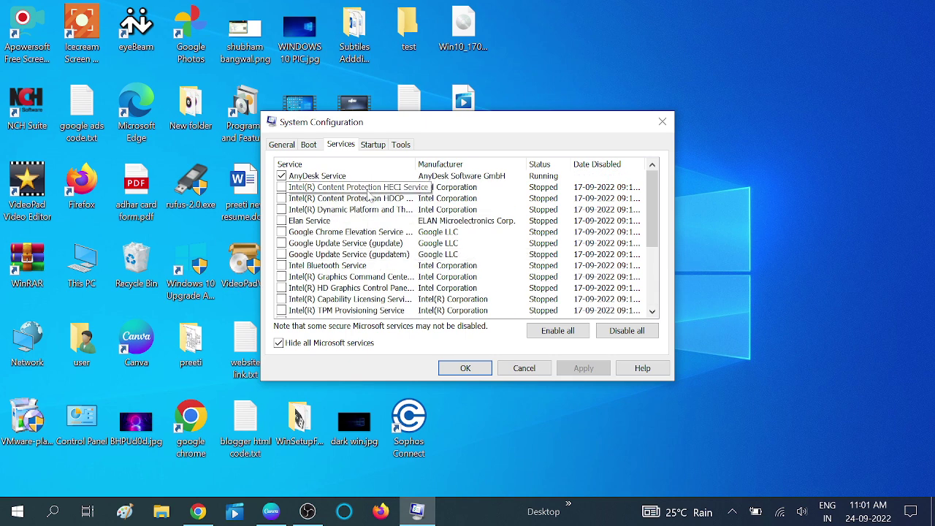
- Disable all non-Microsoft services, apply, close without restarting, and refresh the desktop
left_click(627, 330)
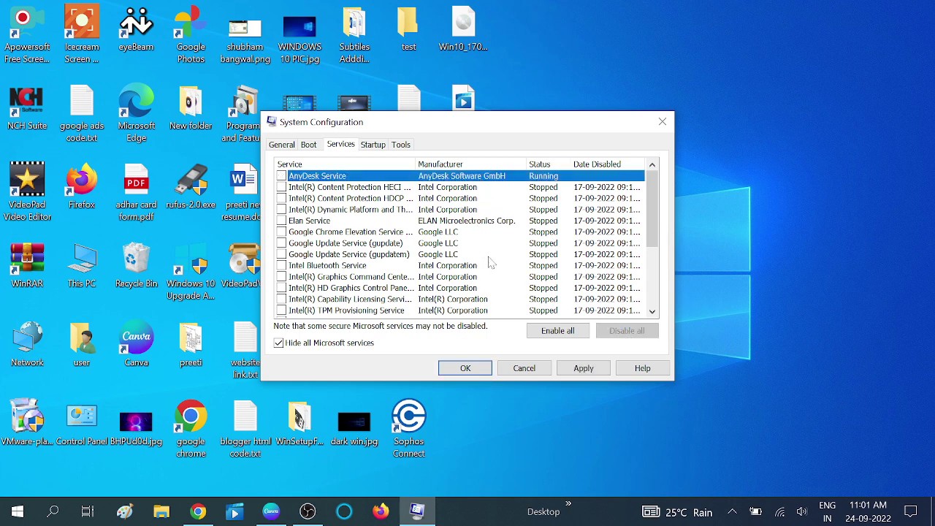
left_click(584, 369)
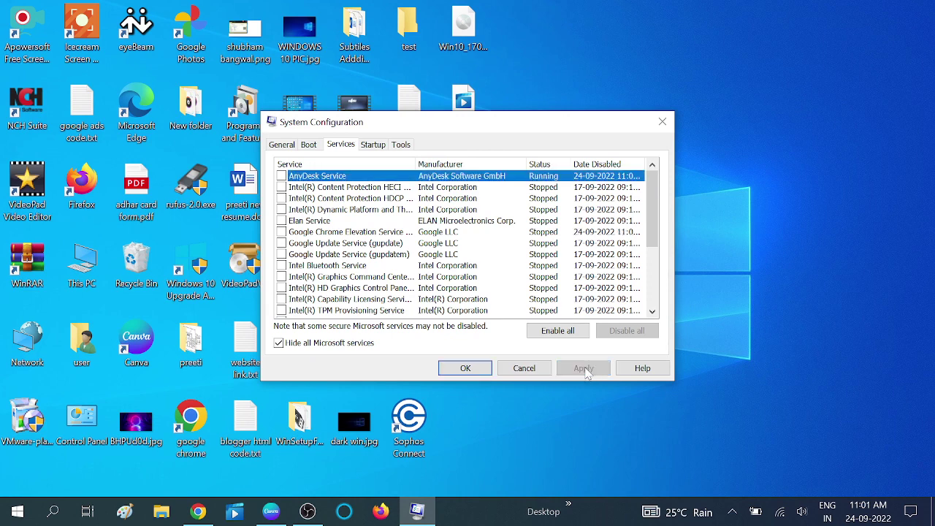
left_click(471, 369)
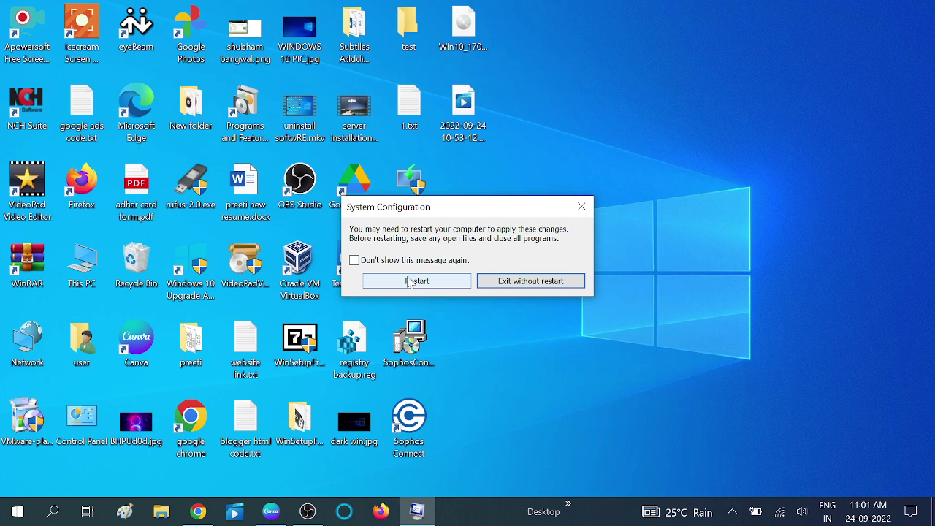
right_click(607, 221)
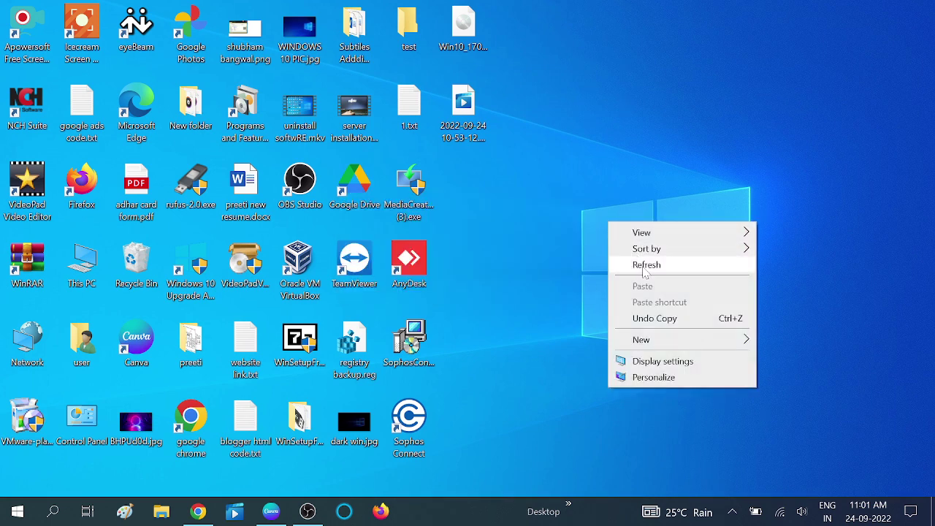
left_click(643, 264)
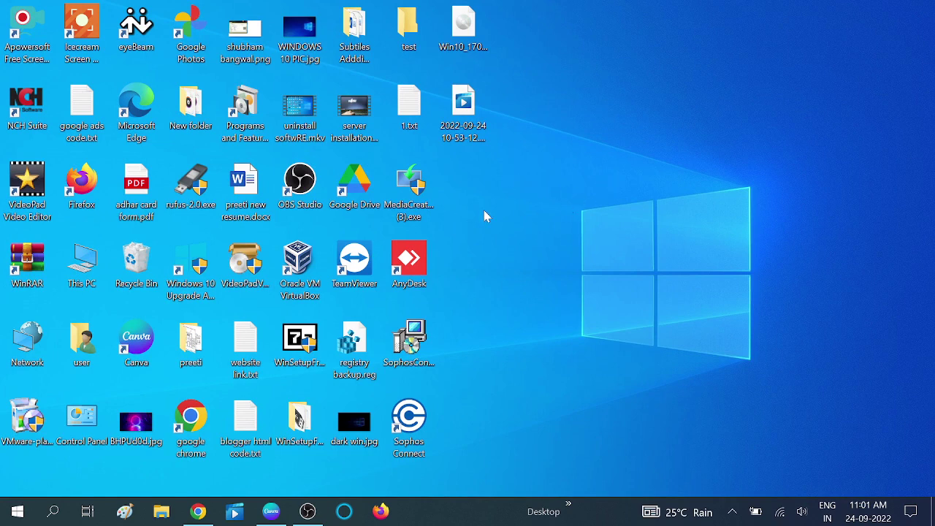
- Run sfc /scannow in a Command Prompt found through search
left_click(54, 512)
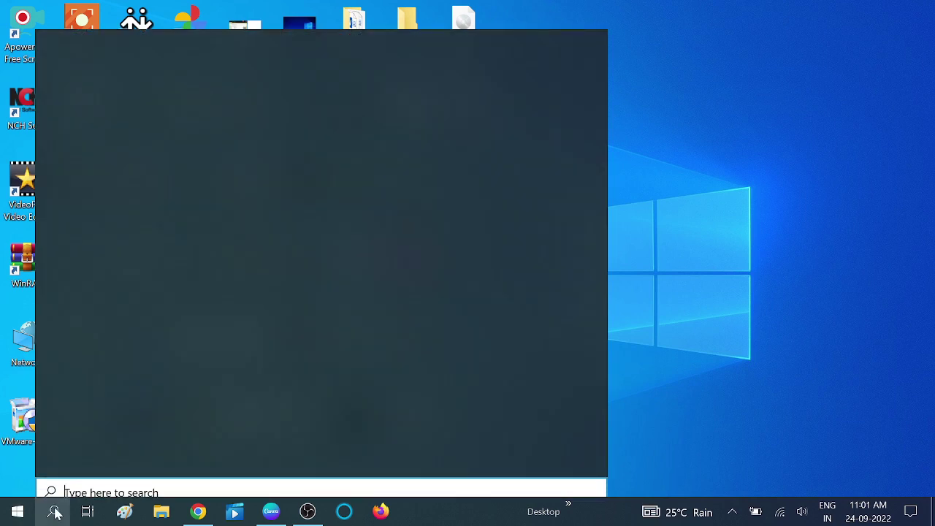
type("cmd")
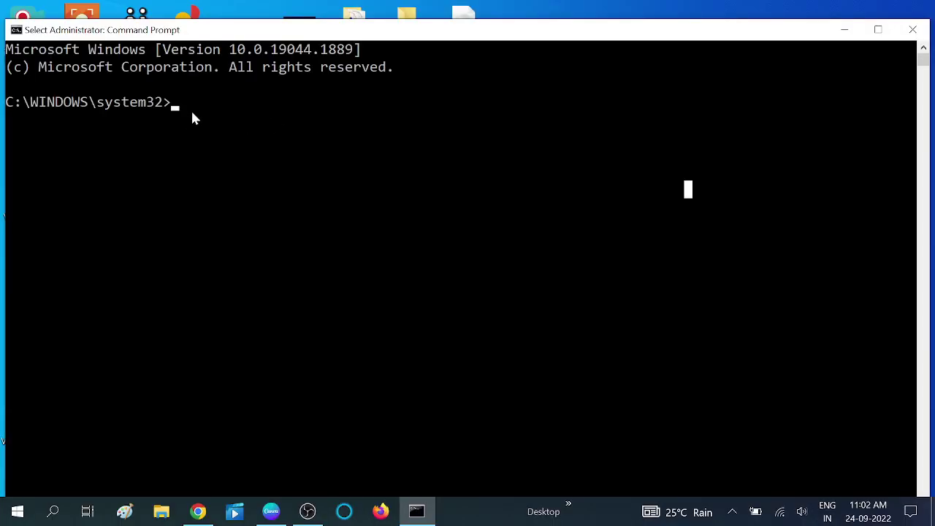
type("sfc /scannow")
key("Return")
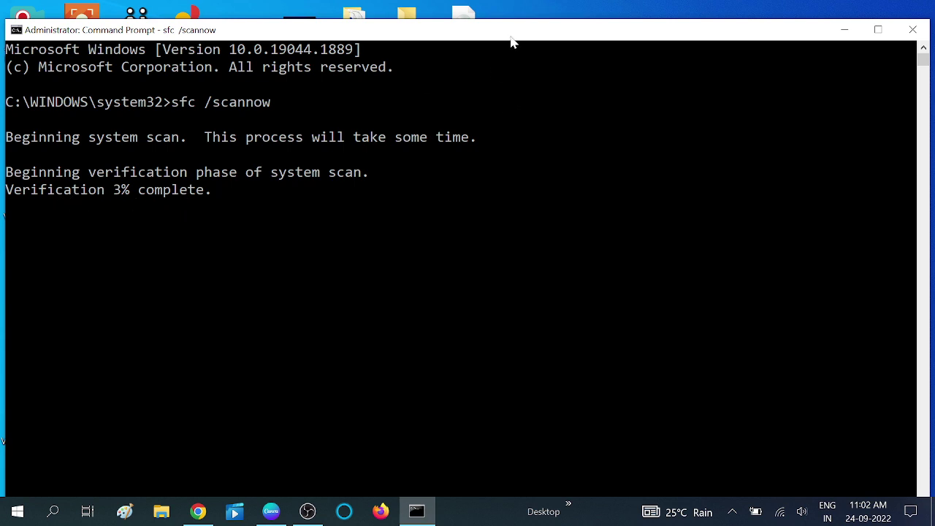
left_click_drag(512, 39, 512, 22)
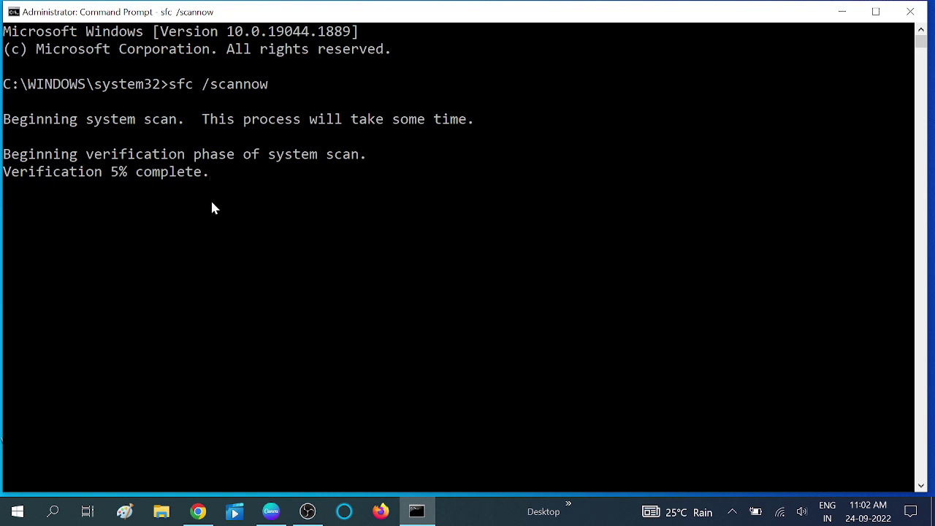
- Start a second Command Prompt as administrator
left_click(57, 514)
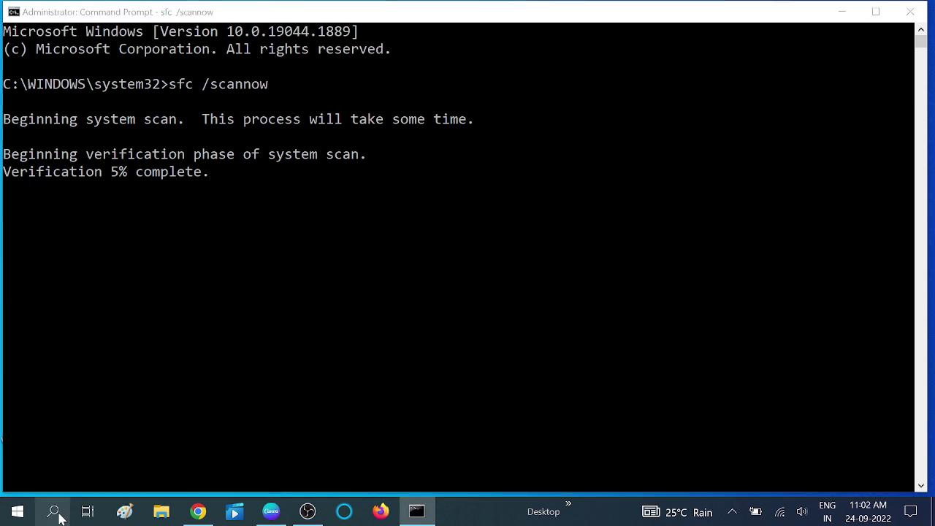
type("cmd")
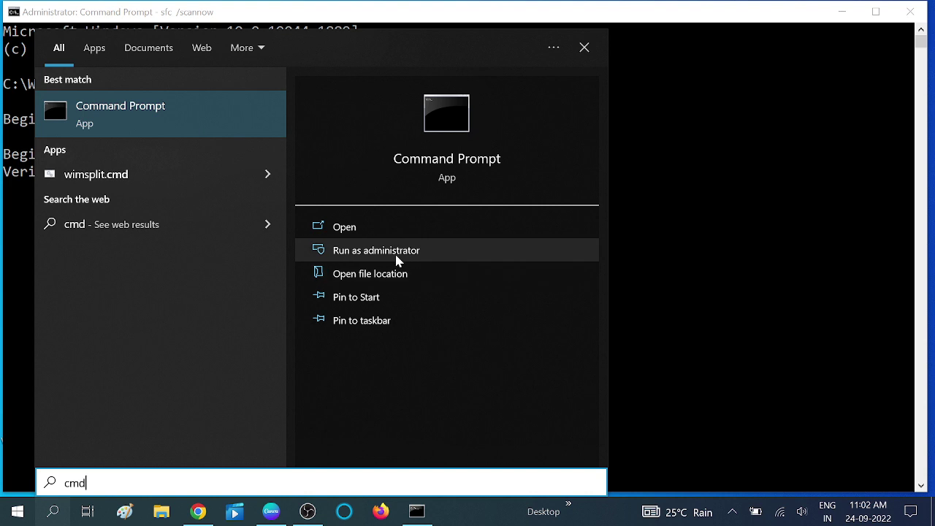
left_click(392, 245)
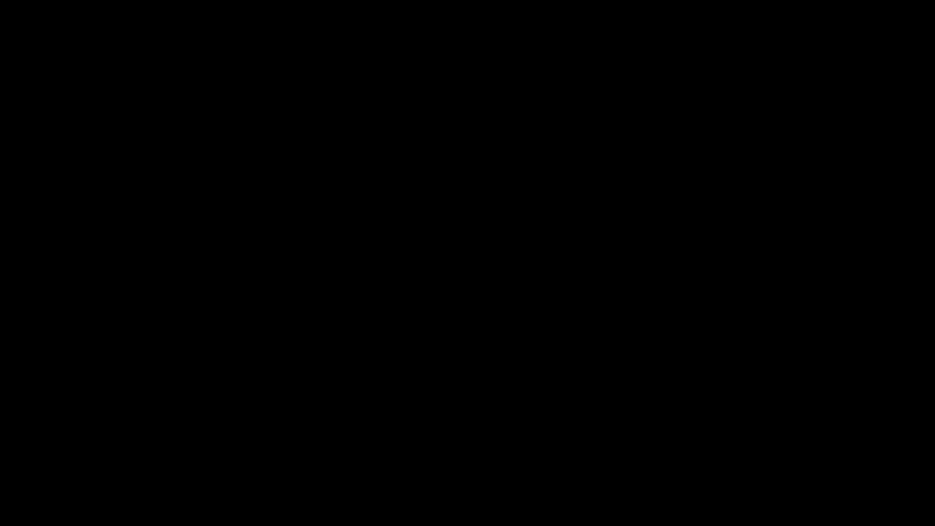
- Run chkdsk /f /r elevated, answer n to scheduling, then minimize the sfc window
left_click(663, 199)
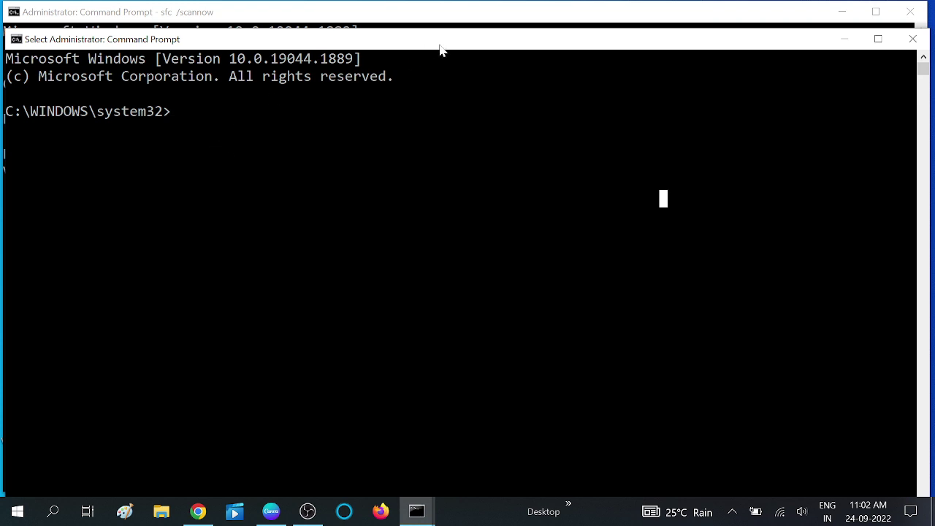
left_click_drag(440, 45, 441, 40)
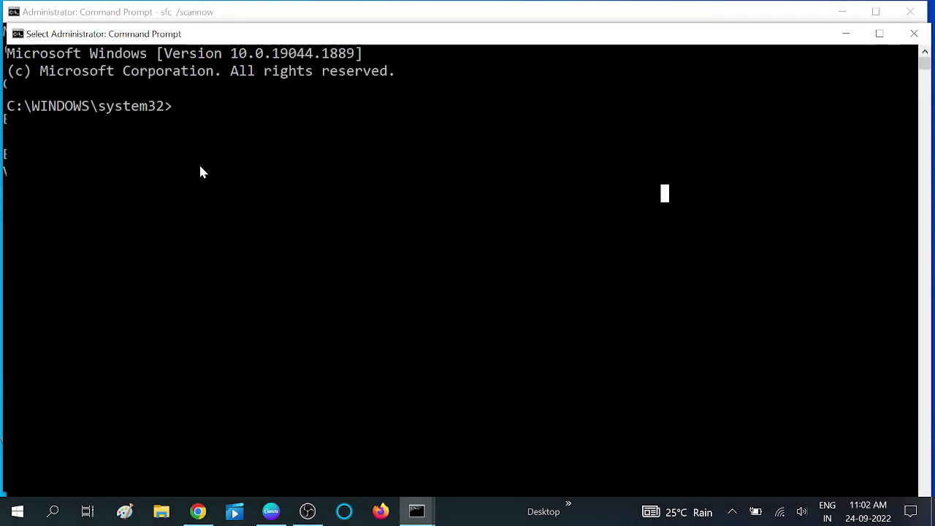
type("chkd")
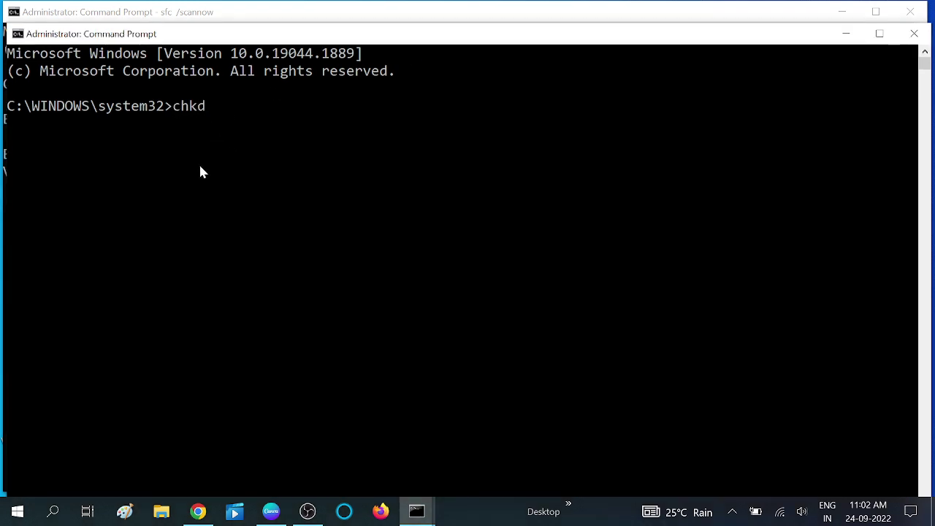
type("sk /f /r")
key("Return")
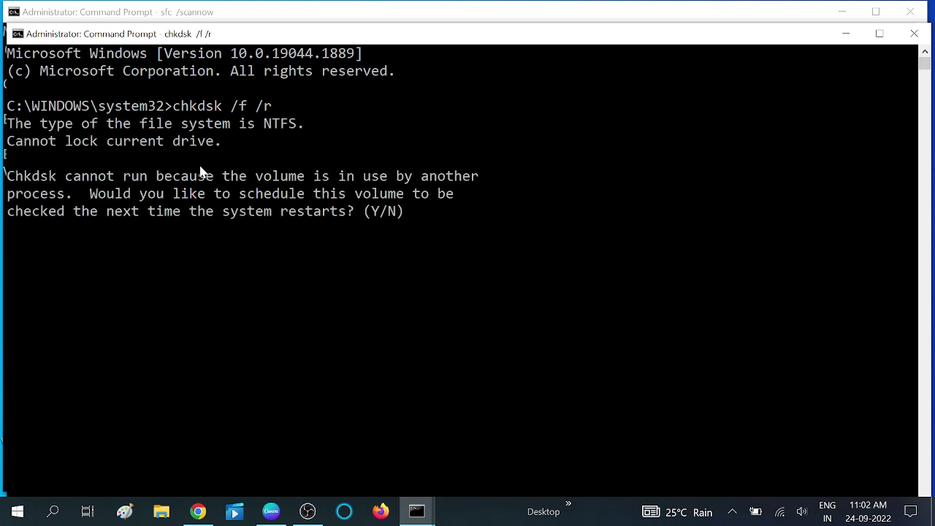
type("y")
key("BackSpace")
type("n")
key("Return")
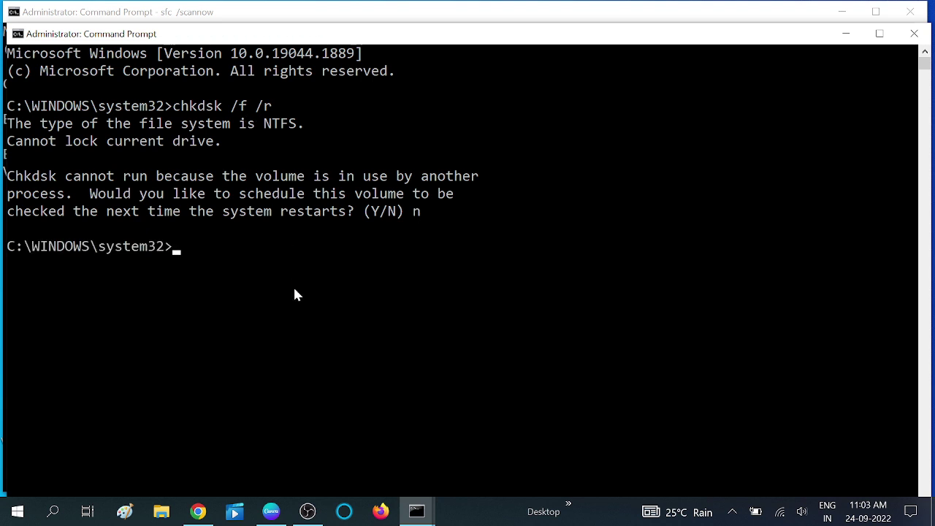
key("alt+Tab")
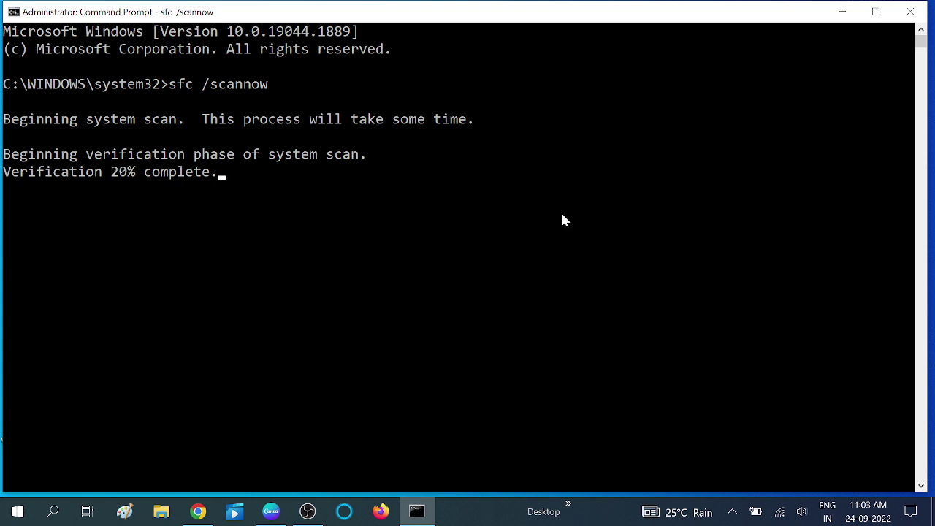
left_click(844, 12)
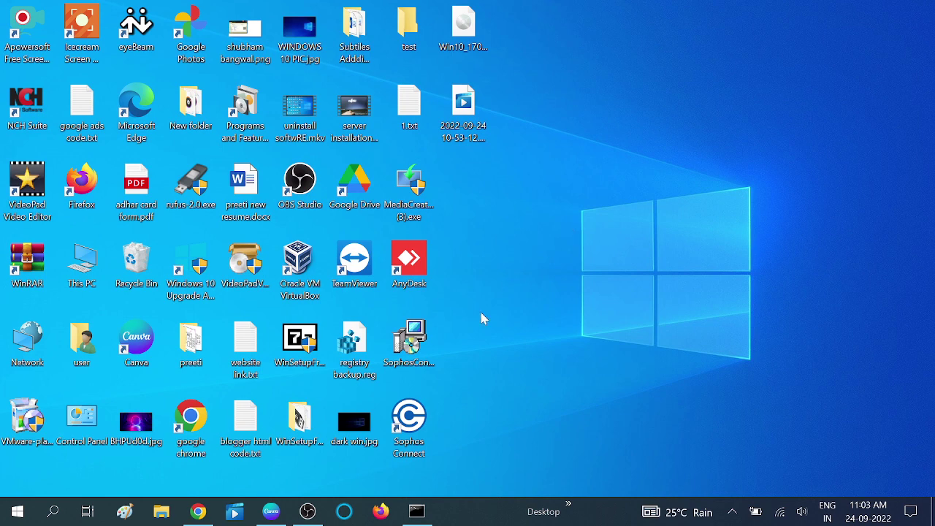
- Walk through Reset this PC with Keep my files and Local reinstall, then cancel and close Settings
left_click(53, 512)
type("s")
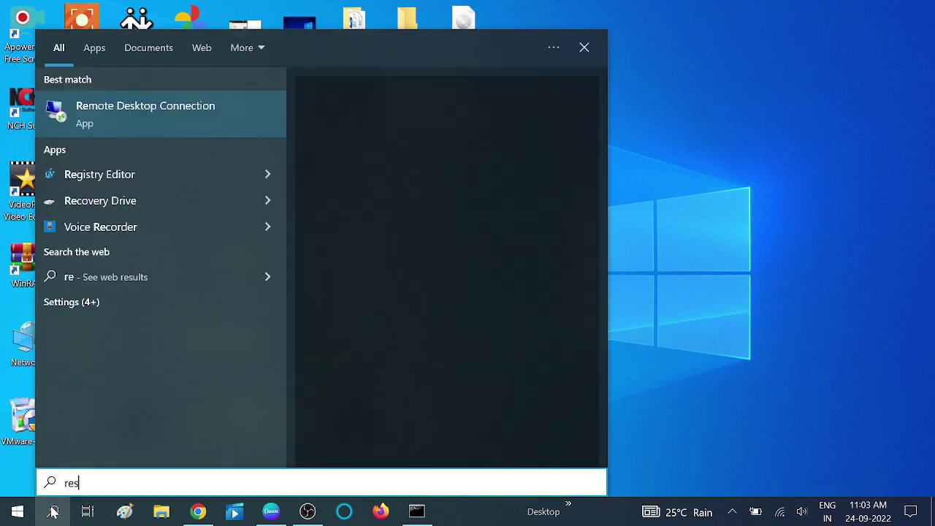
type("et")
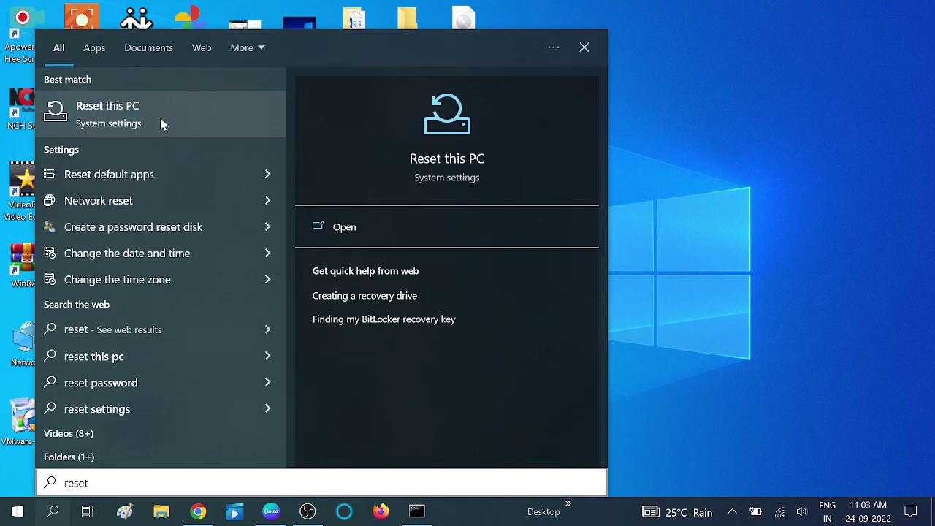
left_click(163, 124)
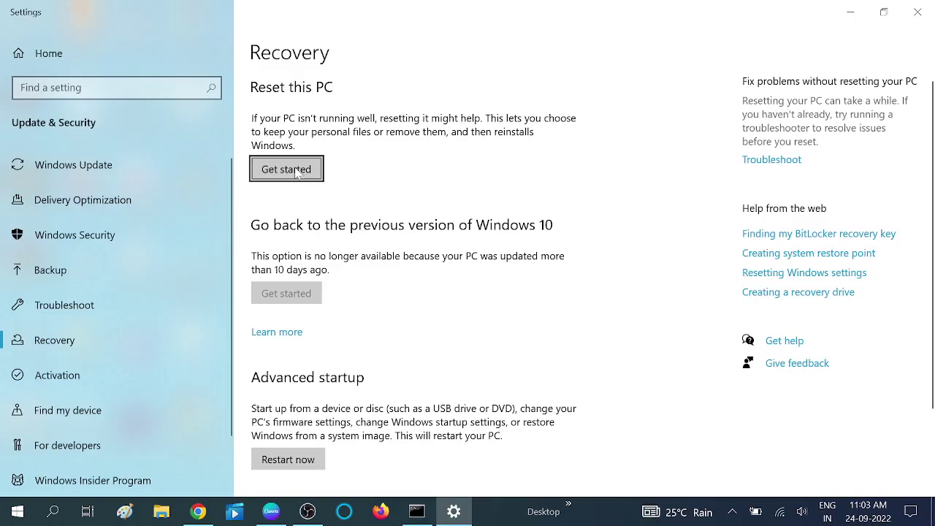
left_click(296, 172)
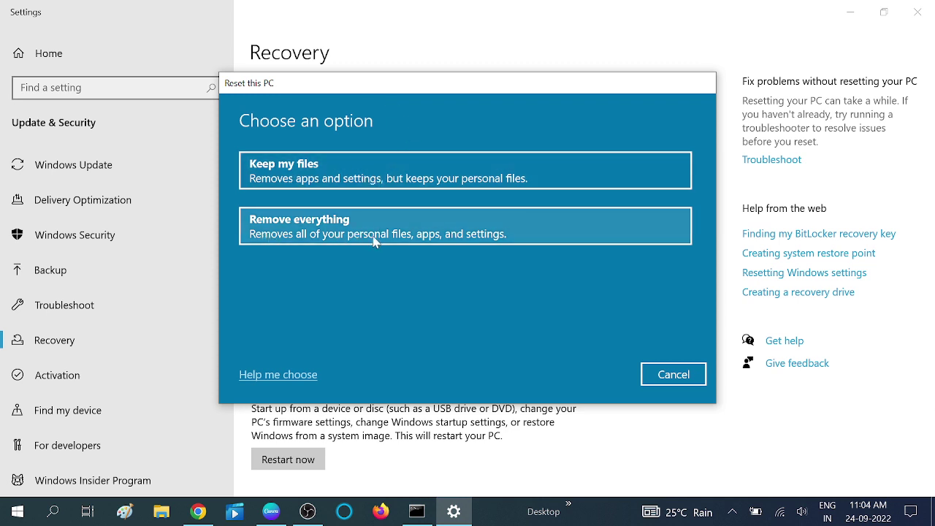
left_click(338, 178)
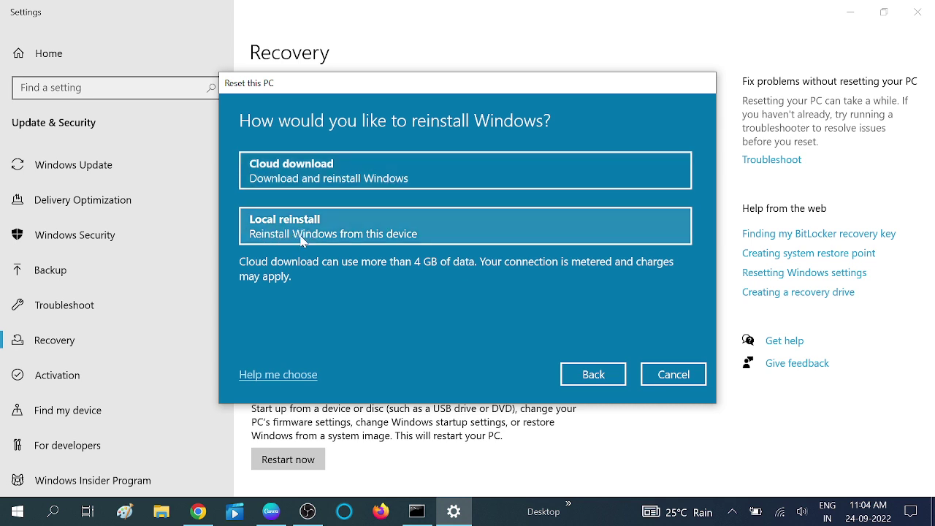
left_click(392, 239)
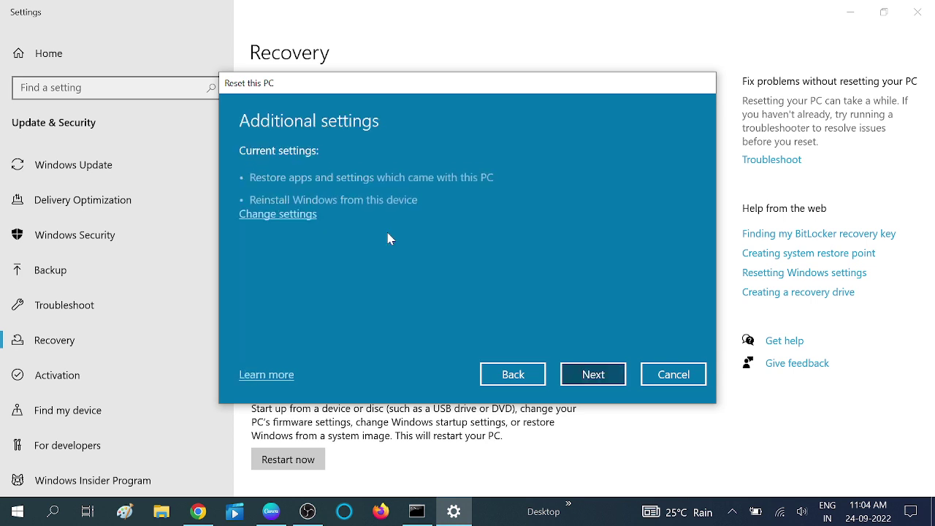
left_click(589, 374)
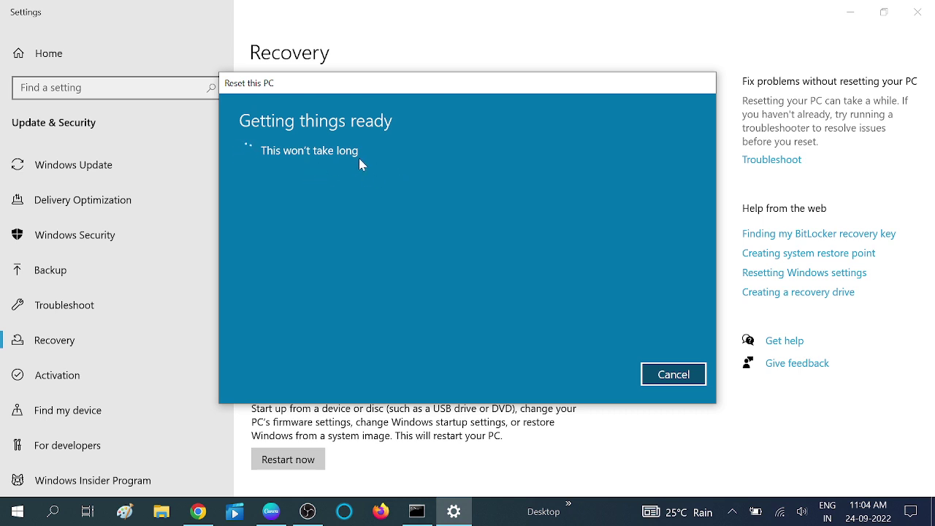
left_click(673, 374)
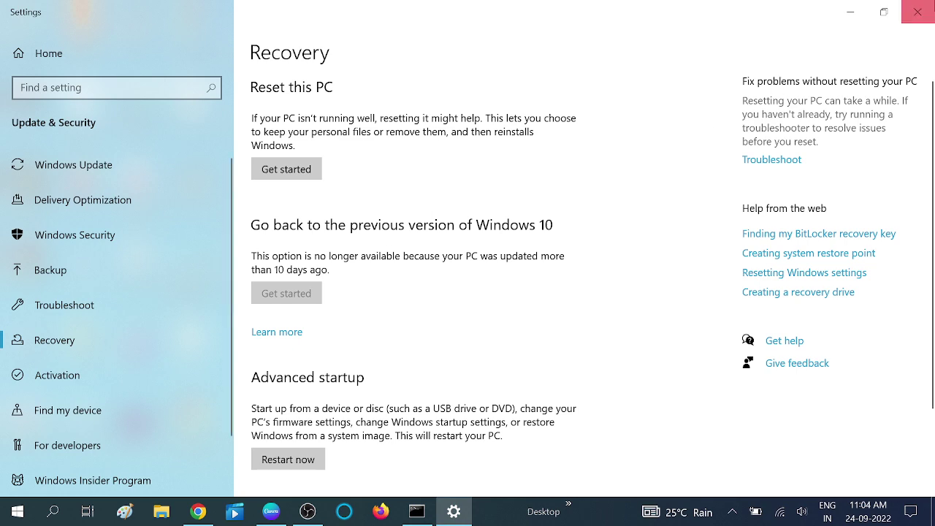
left_click(918, 12)
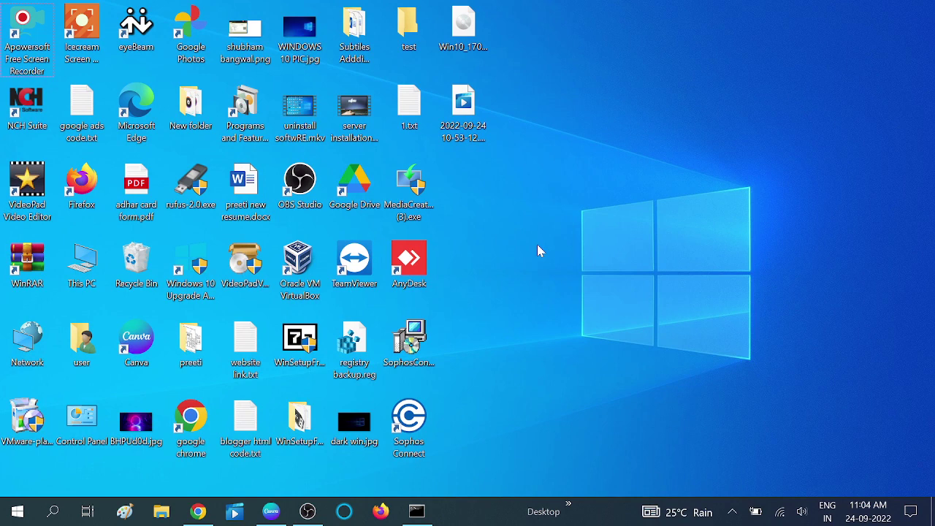
- Open Programs and Features via appwiz.cpl from the Run box
key("super+r")
type("app")
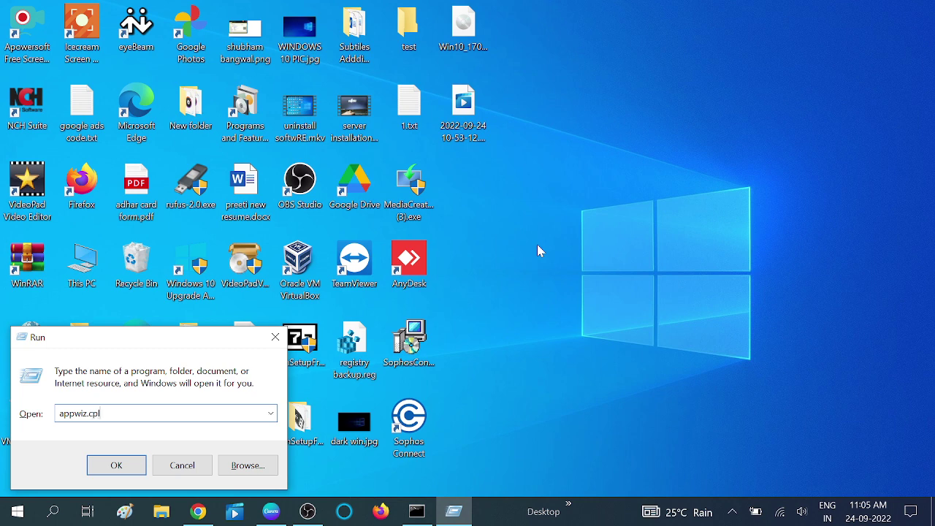
key("Return")
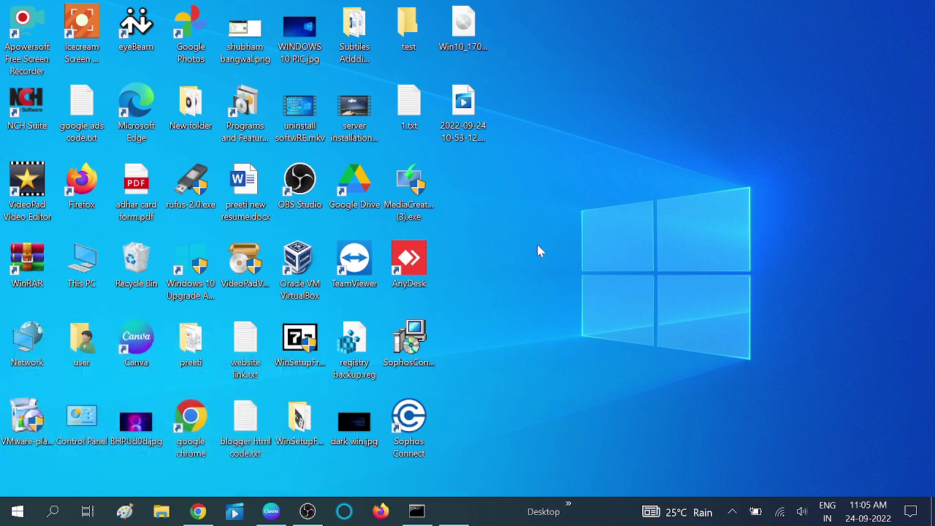
- Uninstall Notepad++ v8.4.4 (64-bit x64) and confirm its removal
scroll(212, 208, "down", 3)
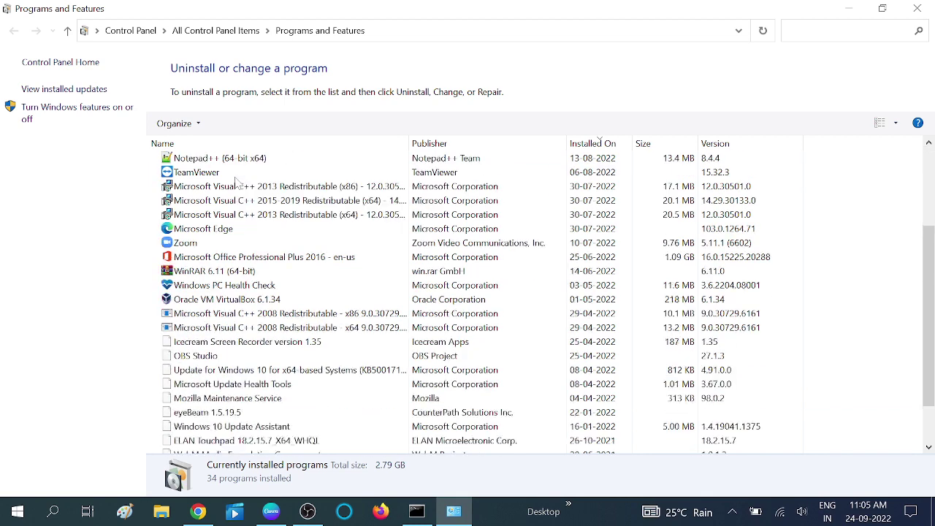
left_click(222, 247)
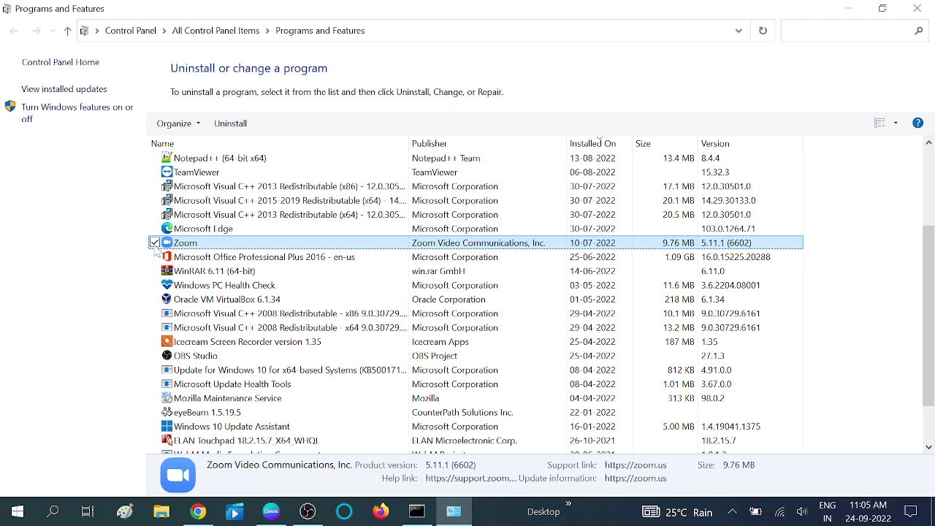
scroll(214, 287, "up", 3)
left_click(213, 287)
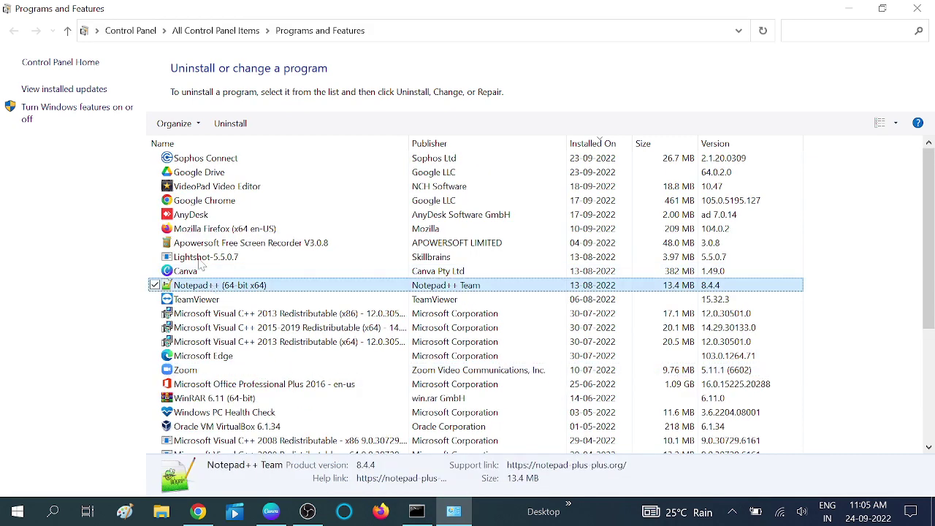
left_click(230, 124)
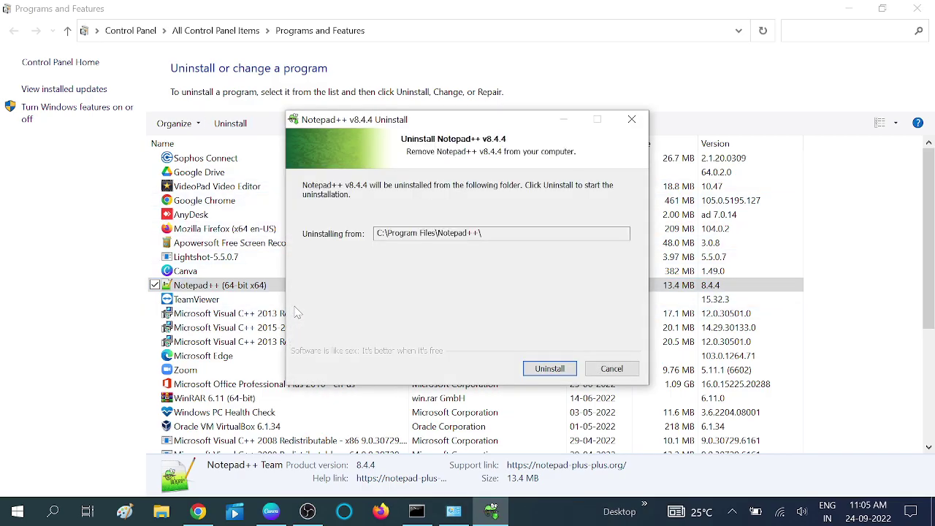
left_click(549, 369)
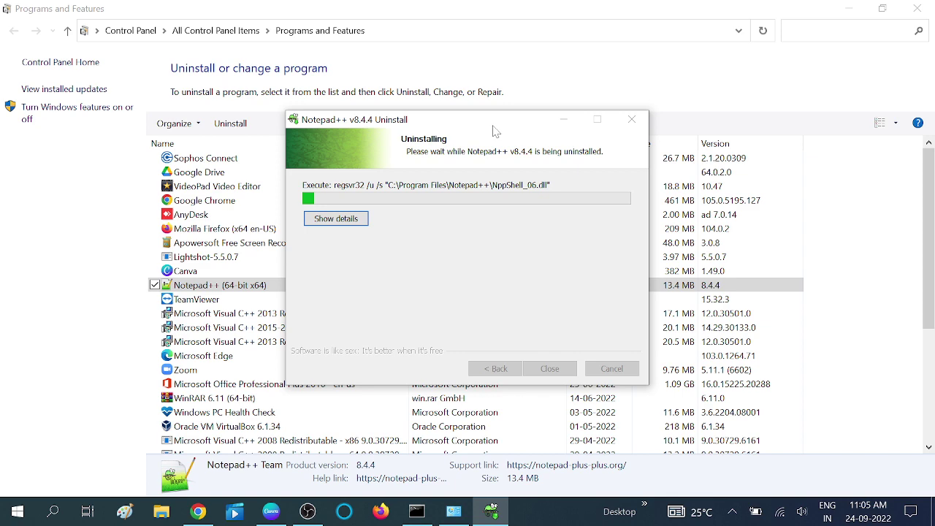
left_click_drag(493, 125, 512, 102)
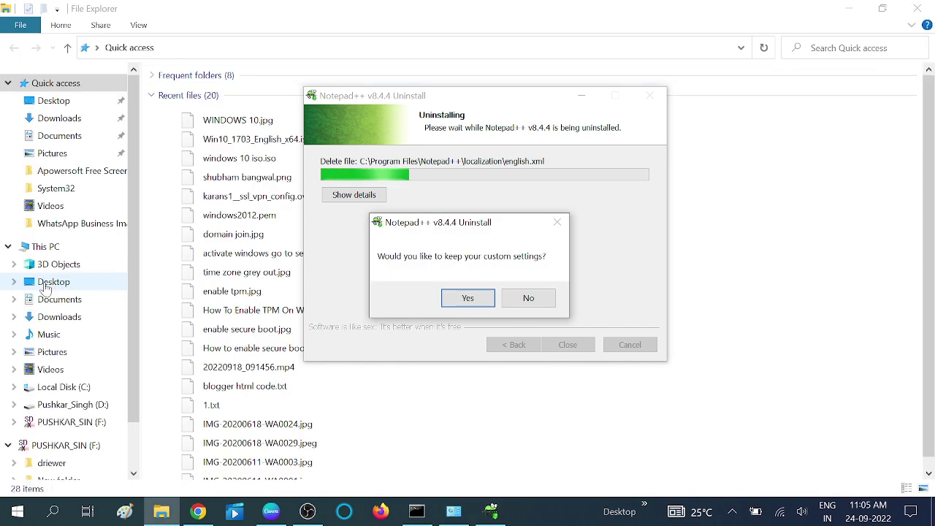
- Check Local Disk (C:) under This PC: about 6.35 GB free of 90.9 GB
left_click(49, 247)
left_click(270, 219)
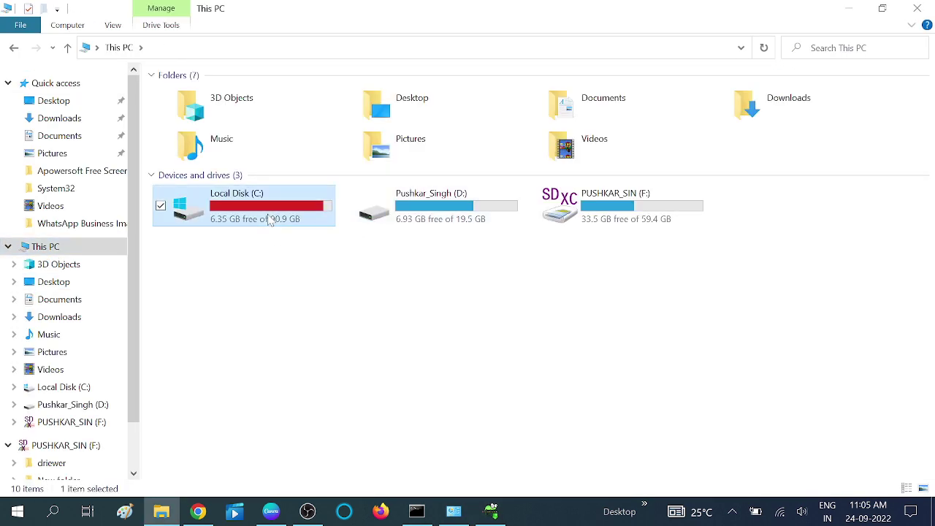
mouse_move(249, 222)
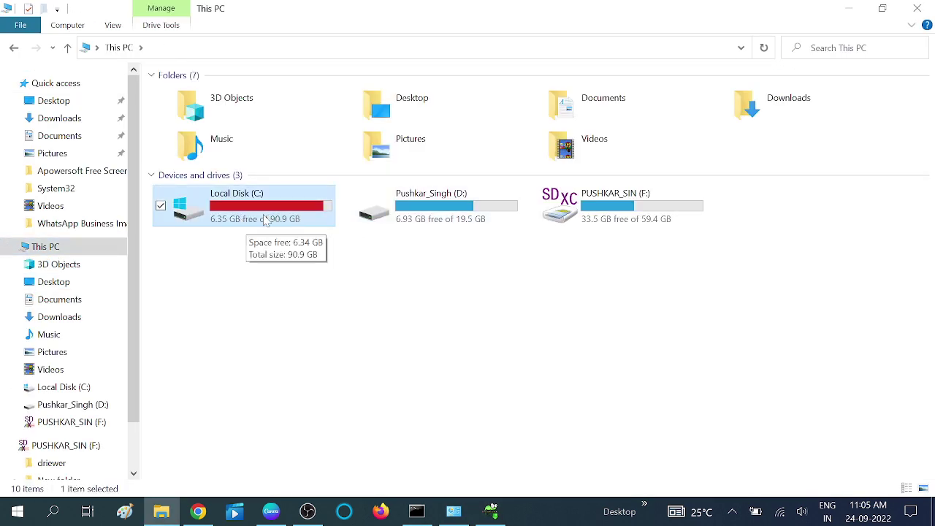